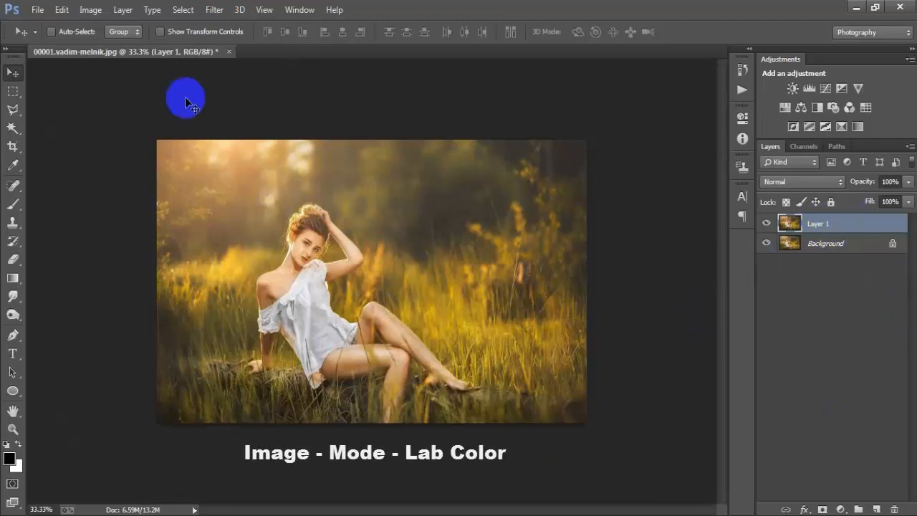
# - Convert the image to Lab Color mode without flattening its layers
pyautogui.click(93, 14)
pyautogui.moveTo(119, 26)
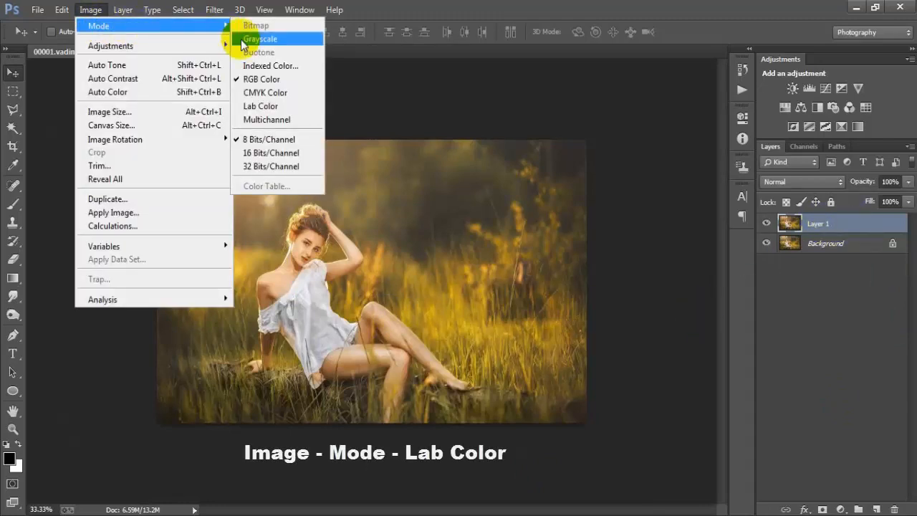
pyautogui.click(276, 105)
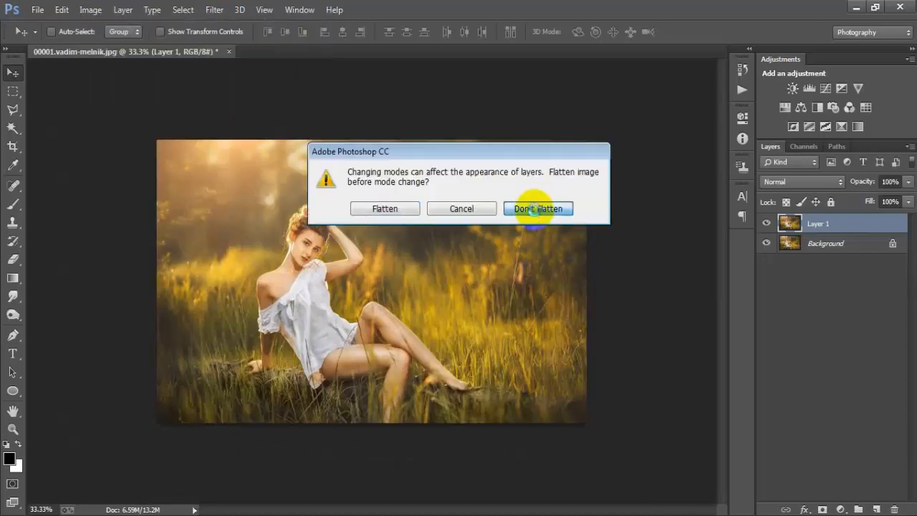
pyautogui.click(533, 209)
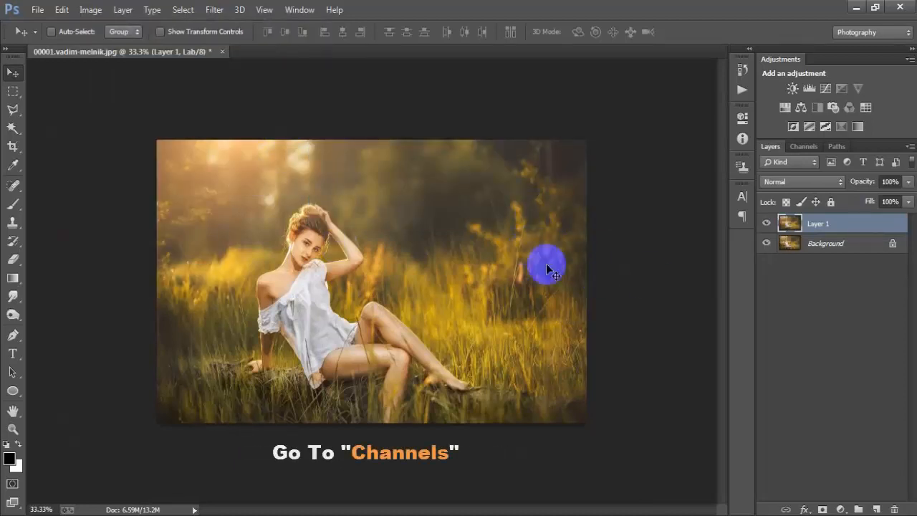
# - Copy the entire a channel of Layer 1 and paste it over the b channel
pyautogui.click(806, 146)
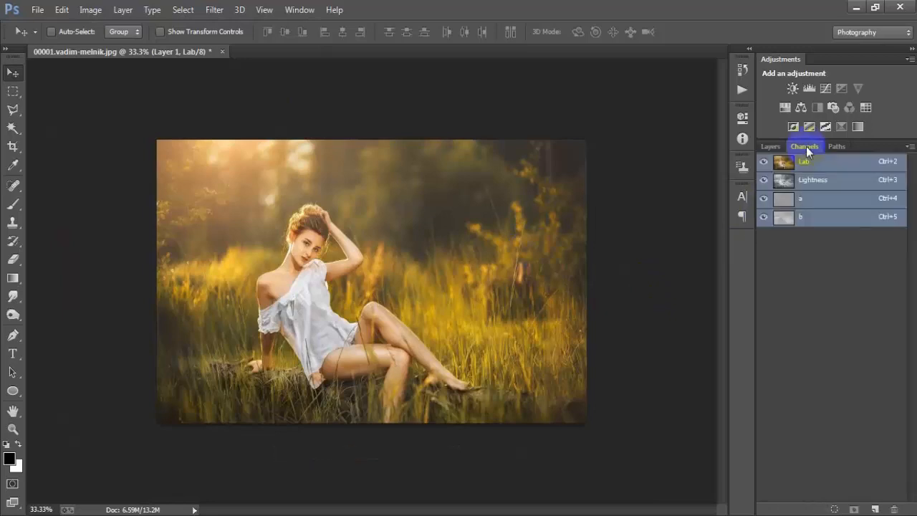
pyautogui.click(850, 204)
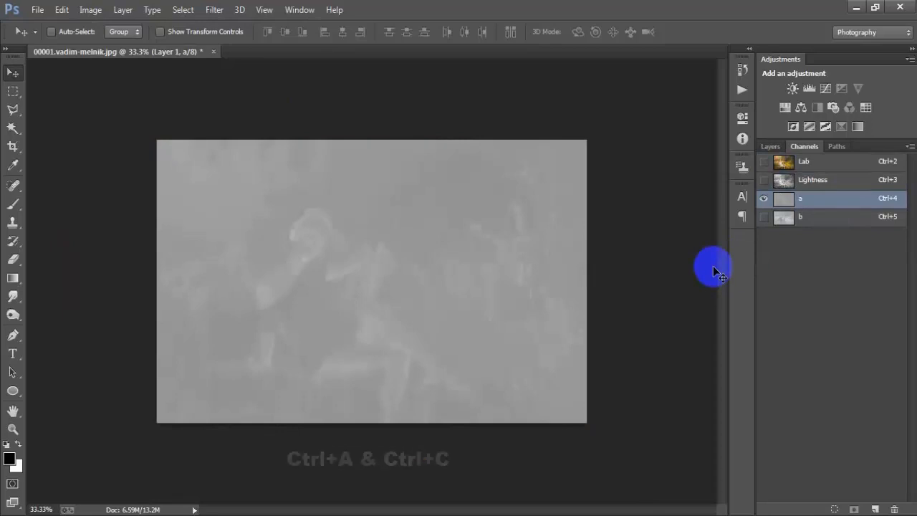
pyautogui.hotkey('ctrl', 'a')
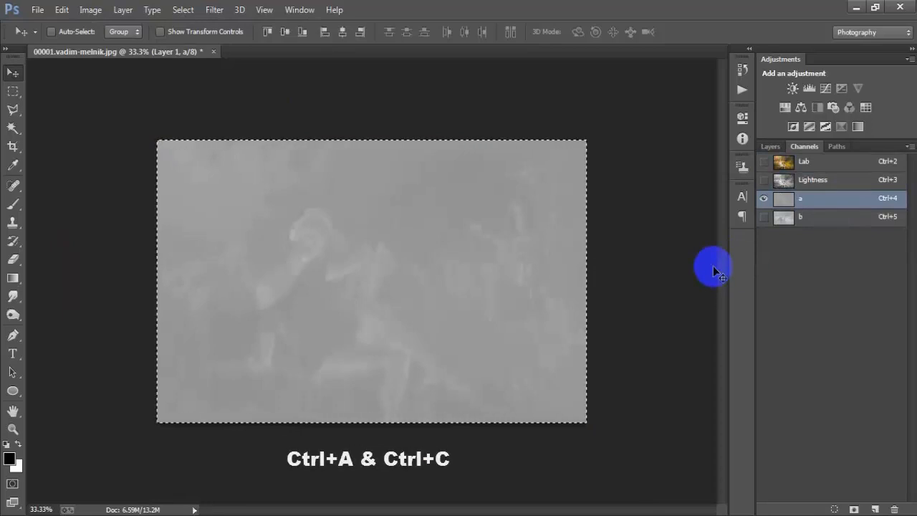
pyautogui.click(840, 219)
pyautogui.hotkey('ctrl', 'v')
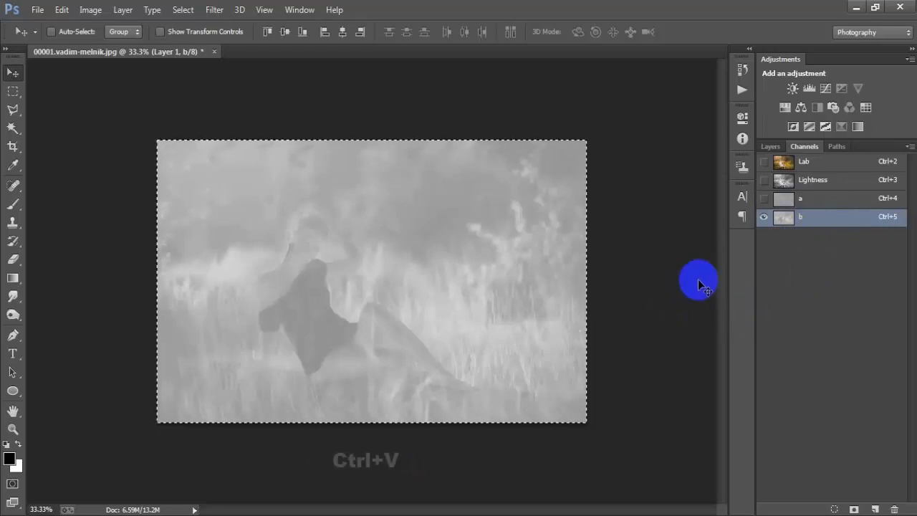
pyautogui.hotkey('ctrl', 'v')
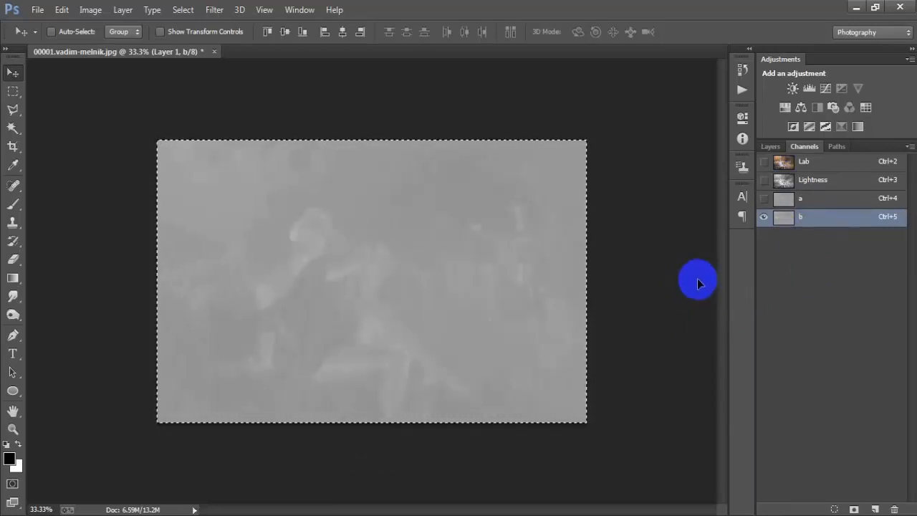
# - Reactivate the composite Lab channel, clear the selection and return to the layer list
pyautogui.click(819, 163)
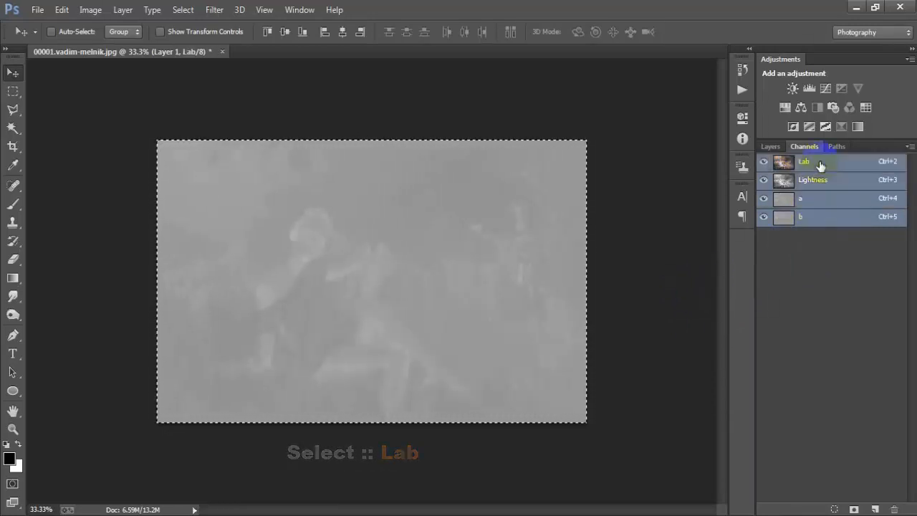
pyautogui.hotkey('ctrl', 'd')
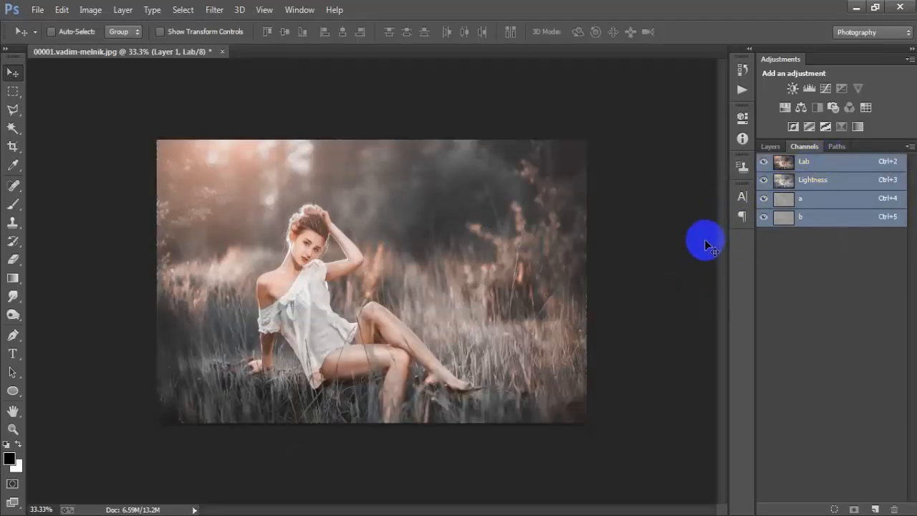
pyautogui.click(771, 147)
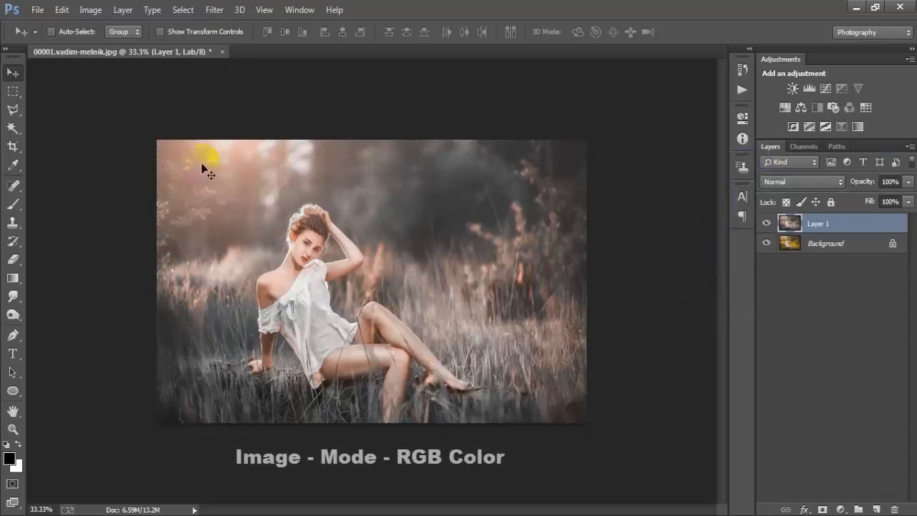
# - Convert the image back to RGB Color mode without flattening its layers
pyautogui.click(89, 10)
pyautogui.moveTo(221, 26)
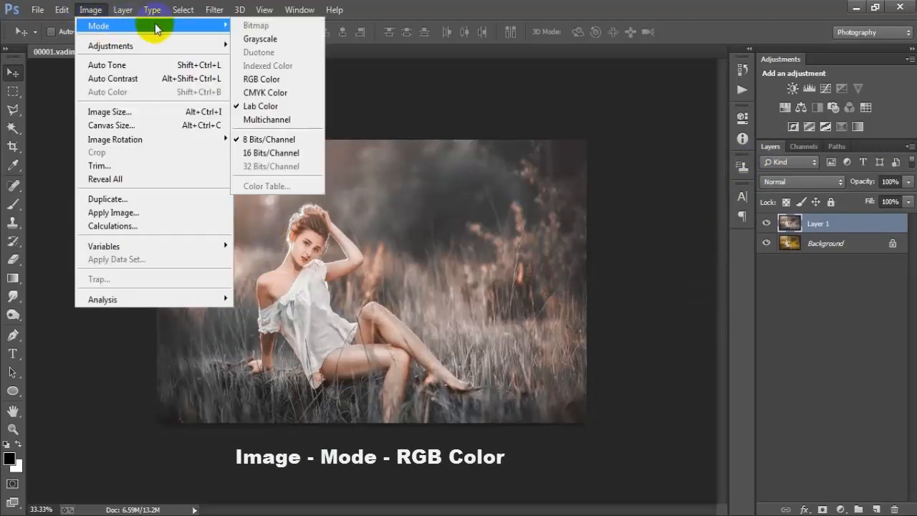
pyautogui.click(256, 79)
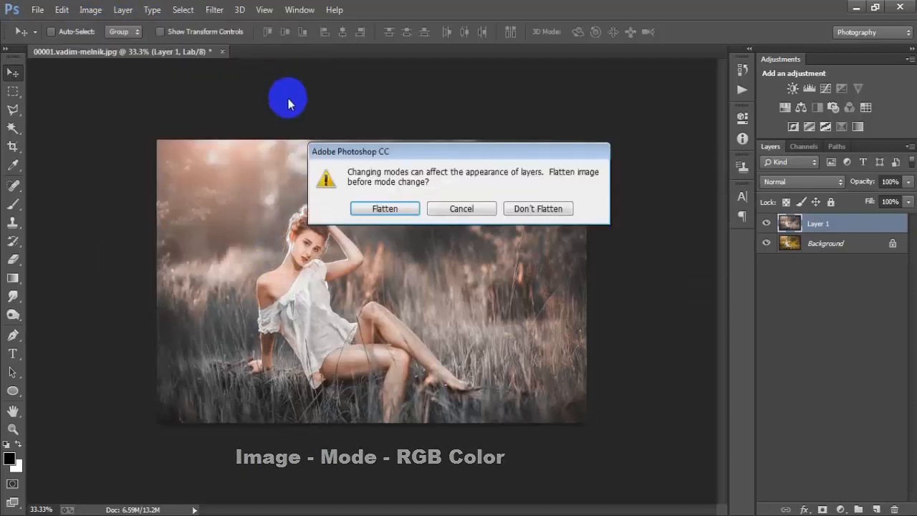
pyautogui.click(528, 208)
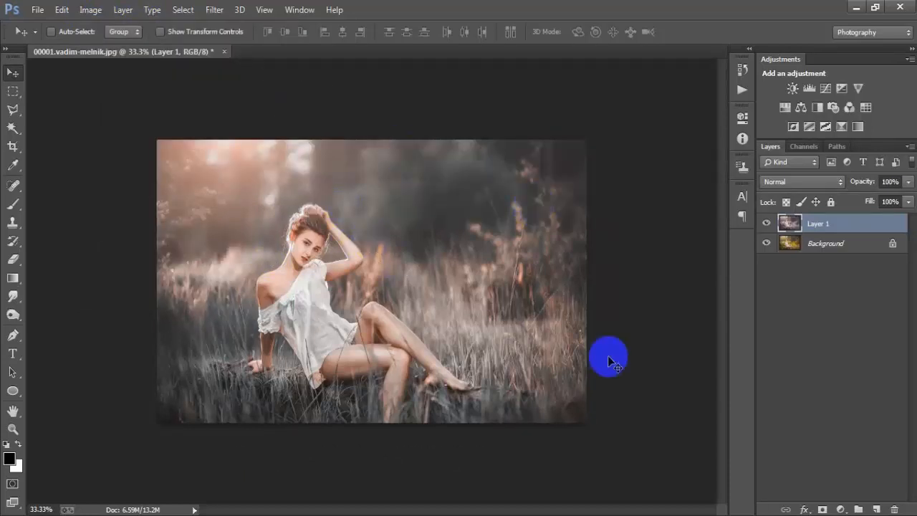
# - Add a Hue/Saturation adjustment layer above Layer 1 and set its Master saturation to -20
pyautogui.click(840, 509)
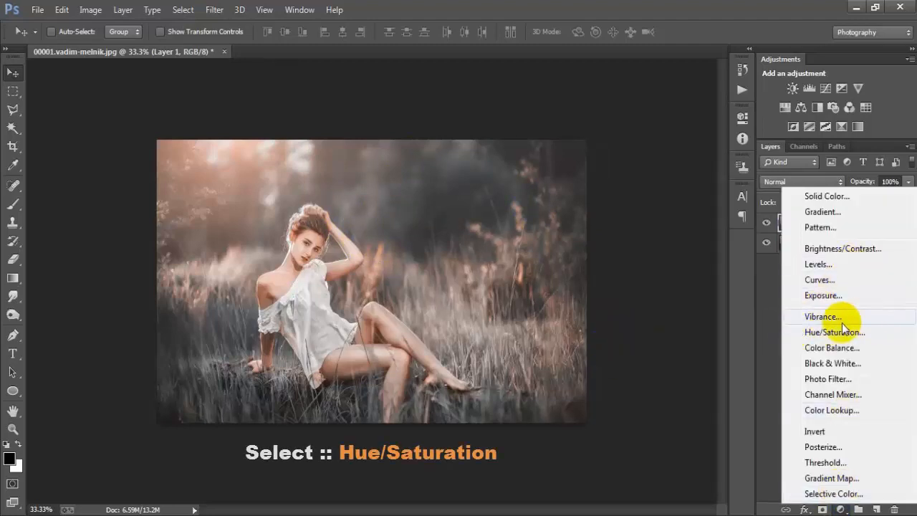
pyautogui.click(850, 333)
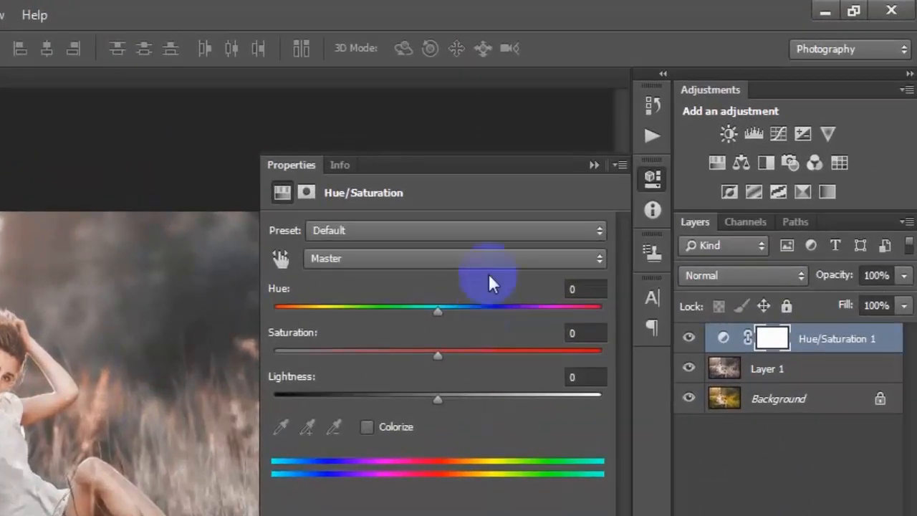
pyautogui.click(481, 261)
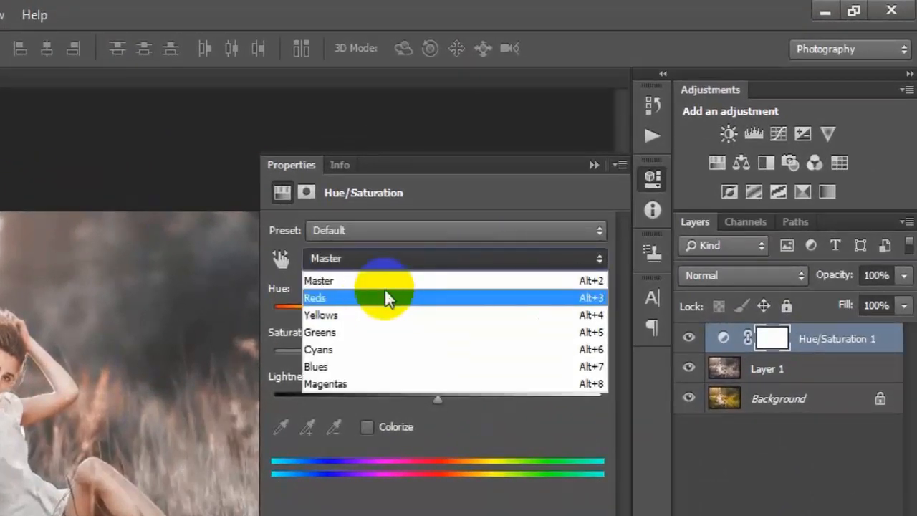
pyautogui.click(414, 290)
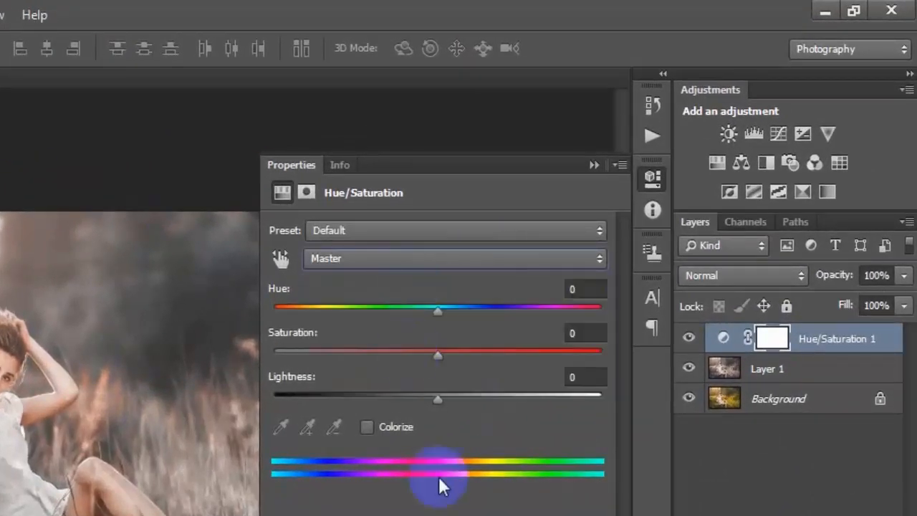
pyautogui.click(582, 333)
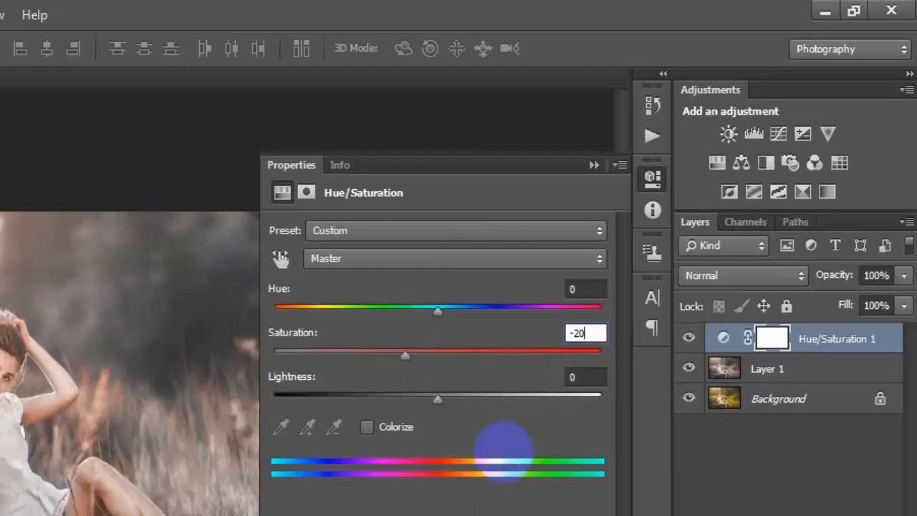
# - In the Hue/Saturation adjustment, set the Cyans range to Hue 10 and Saturation -70, and collapse its properties
pyautogui.click(558, 255)
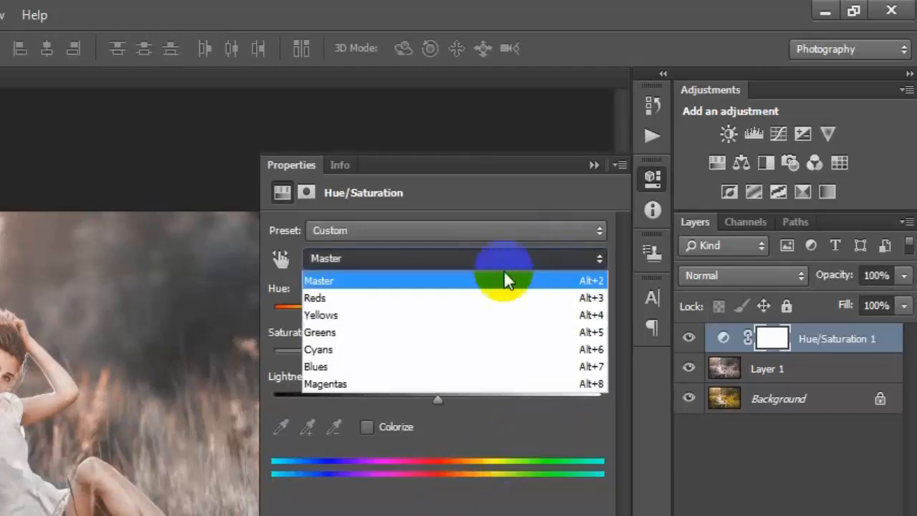
pyautogui.click(448, 349)
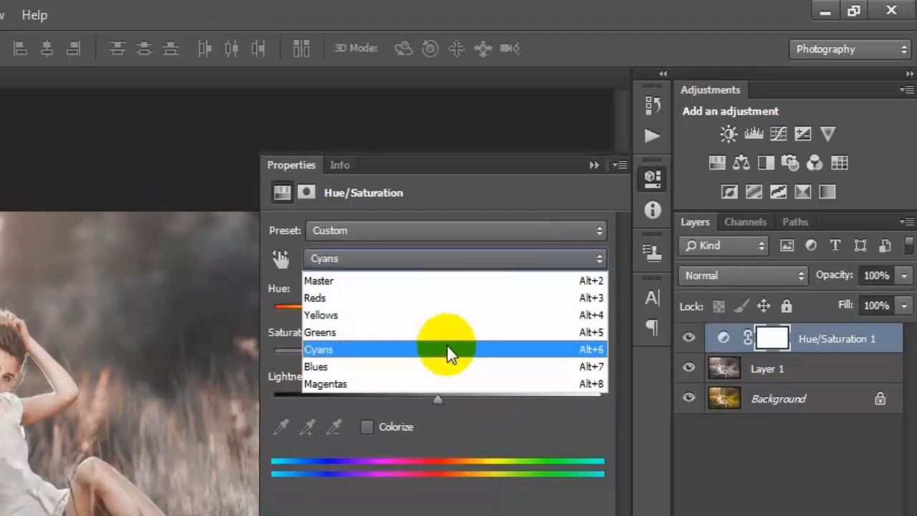
pyautogui.click(576, 288)
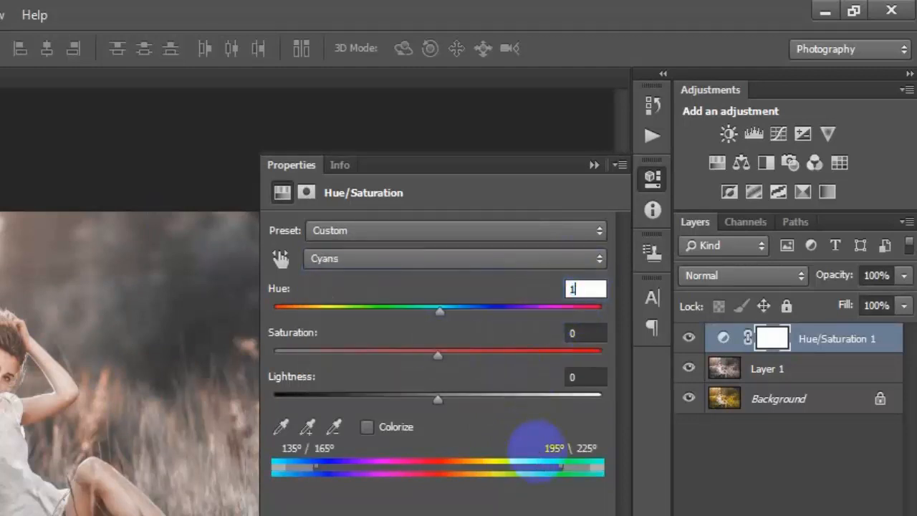
pyautogui.write('10')
pyautogui.click(580, 376)
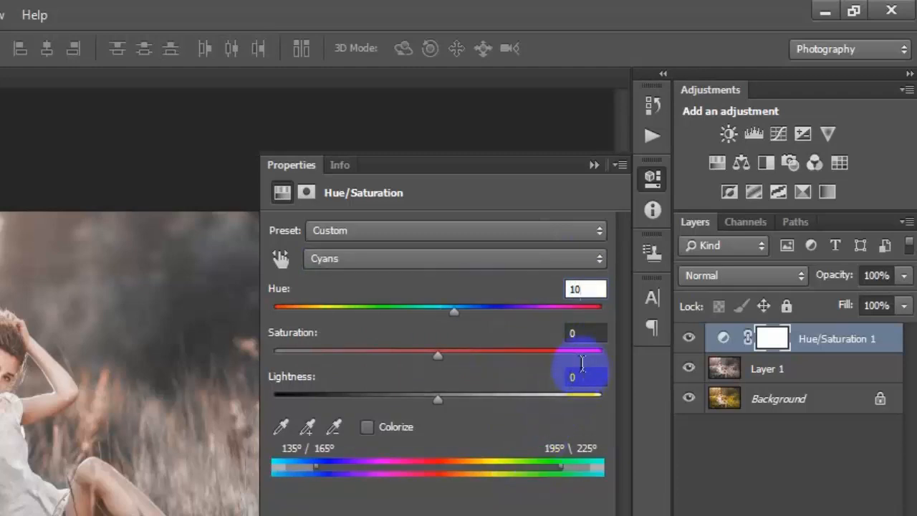
pyautogui.click(579, 333)
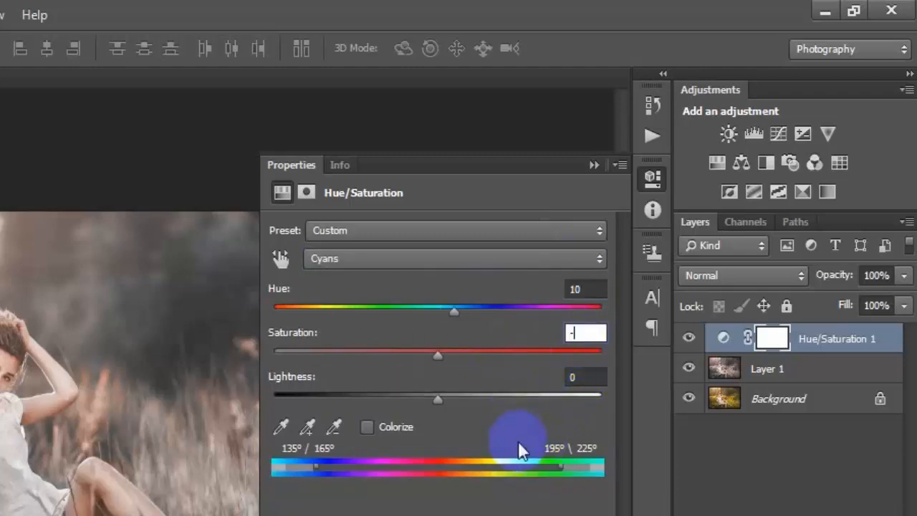
pyautogui.write('-70')
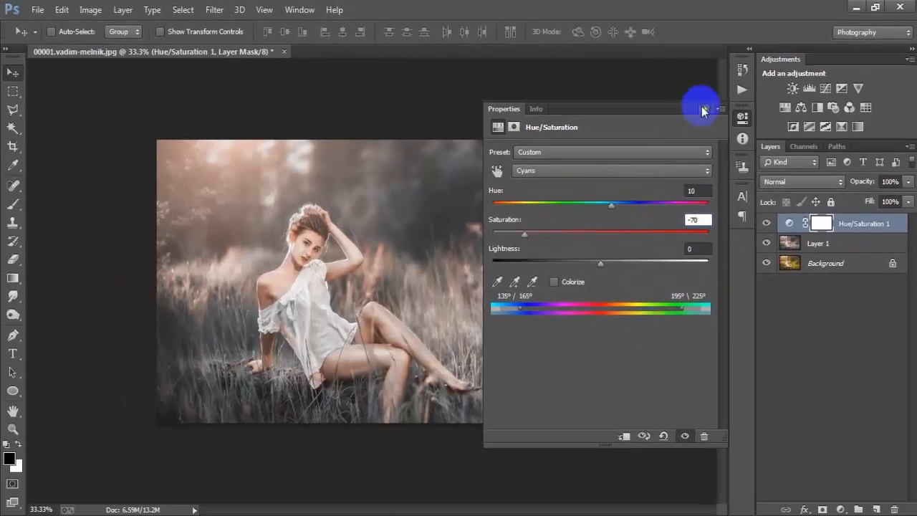
pyautogui.click(701, 108)
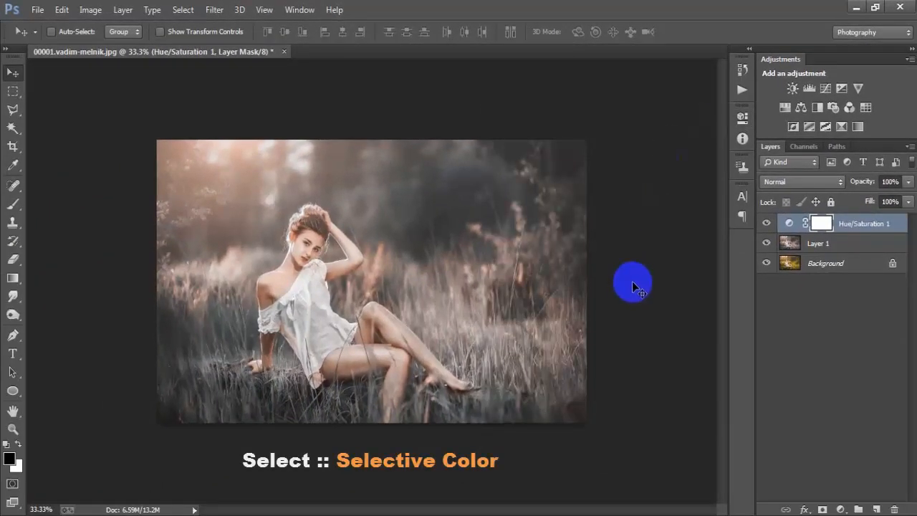
# - Add a Selective Color adjustment layer and set its Reds to Cyan -30%, Magenta 10% and Yellow 30%
pyautogui.moveTo(840, 510); pyautogui.dragTo(843, 496)
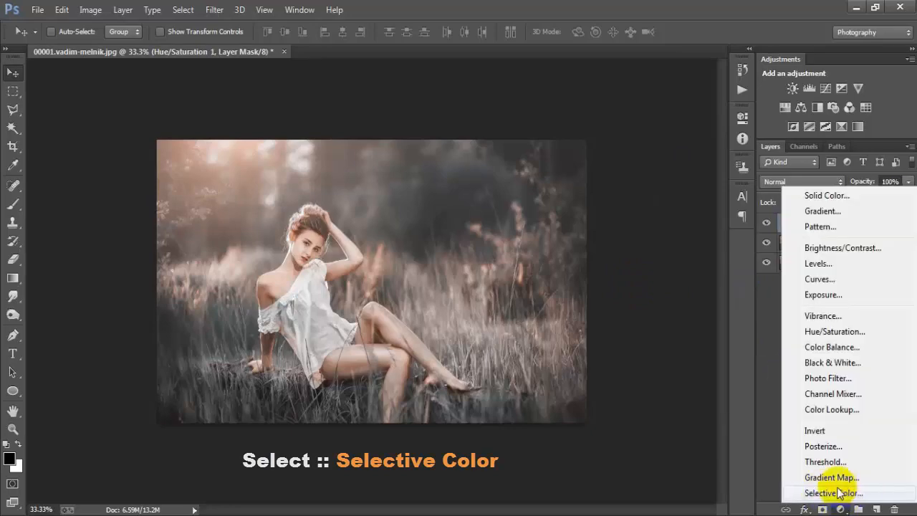
pyautogui.click(844, 496)
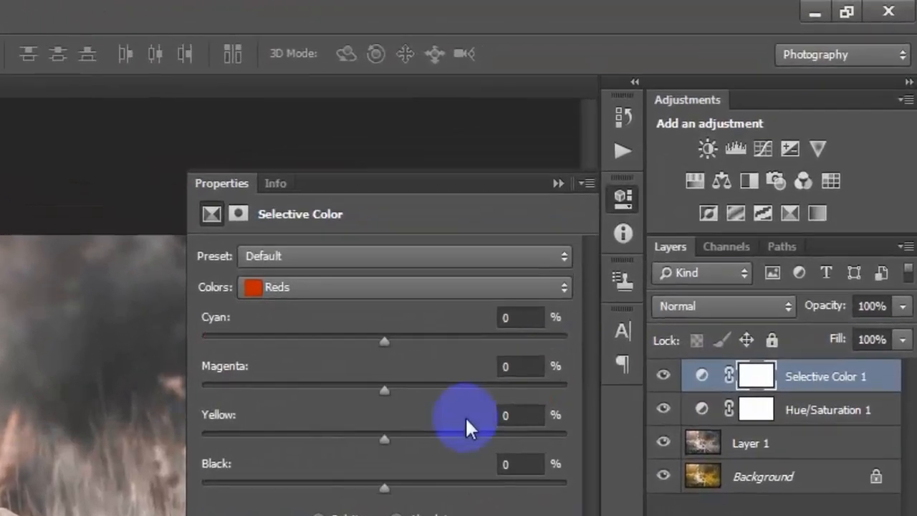
pyautogui.click(470, 286)
pyautogui.click(353, 314)
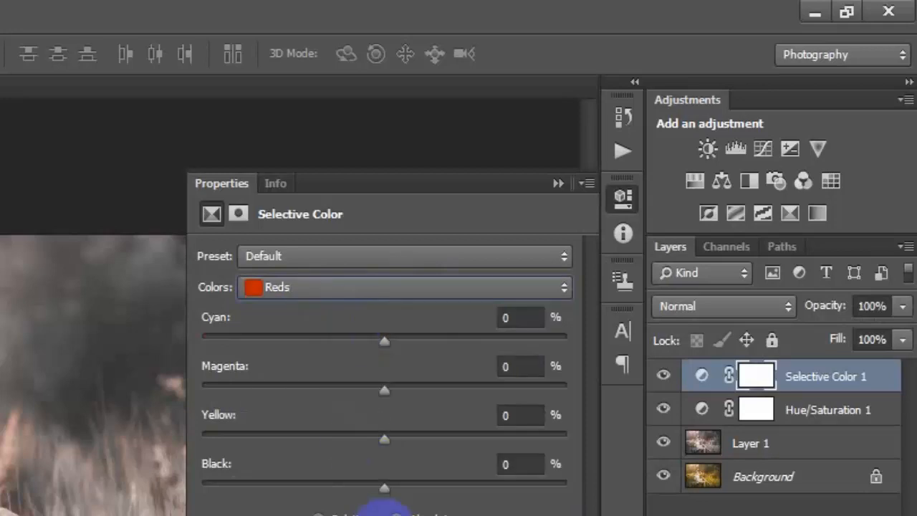
pyautogui.click(510, 317)
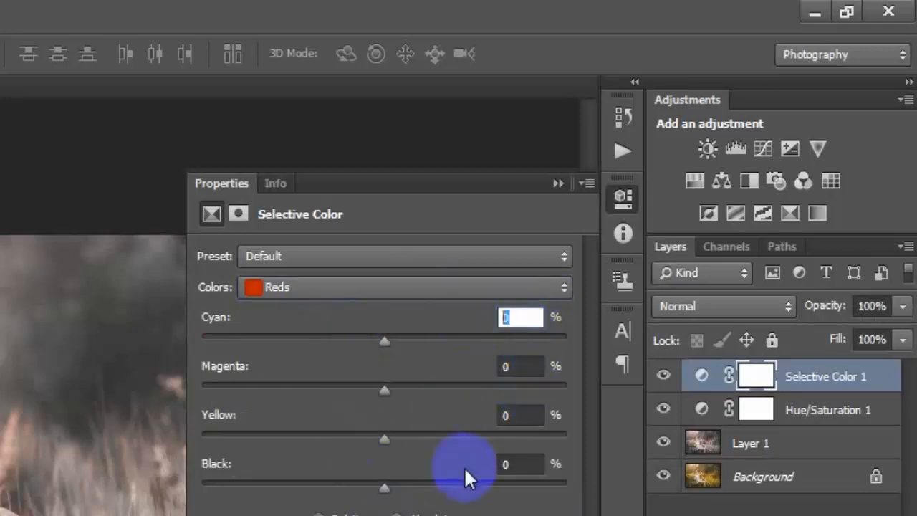
pyautogui.write('-30')
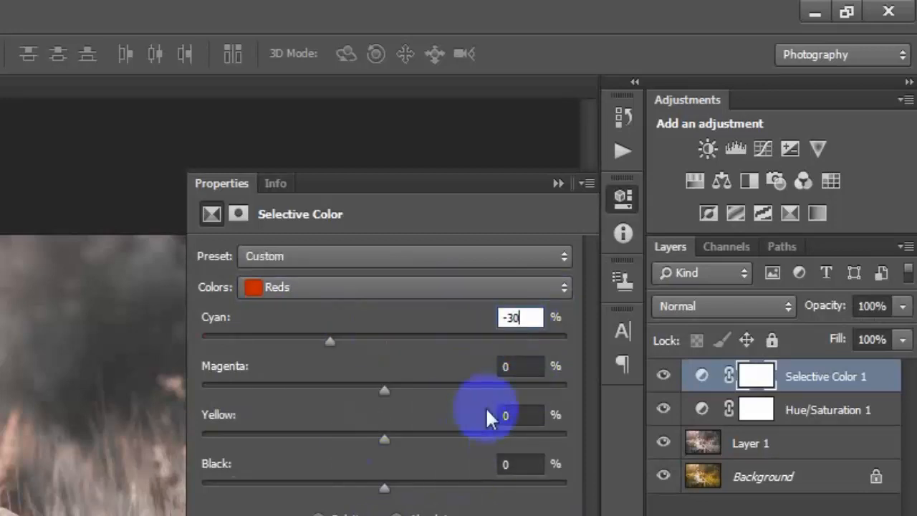
pyautogui.click(521, 367)
pyautogui.write('1')
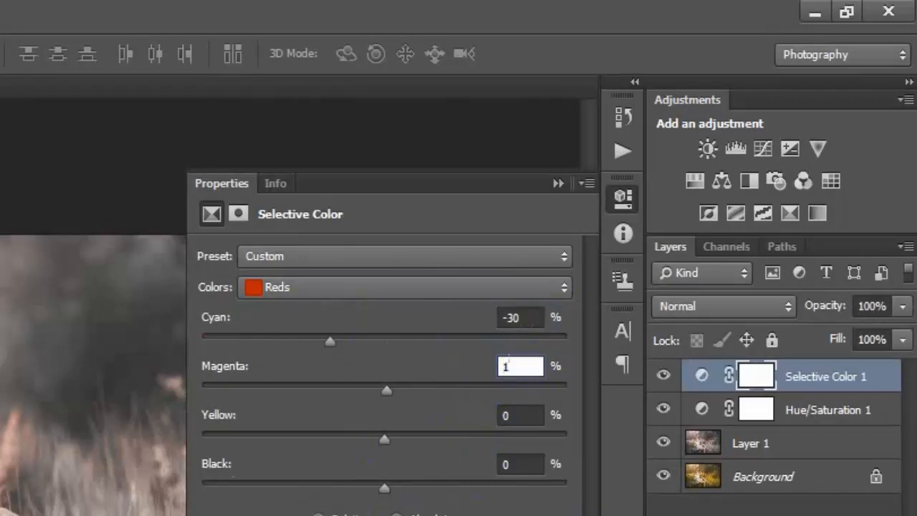
pyautogui.write('0')
pyautogui.click(522, 416)
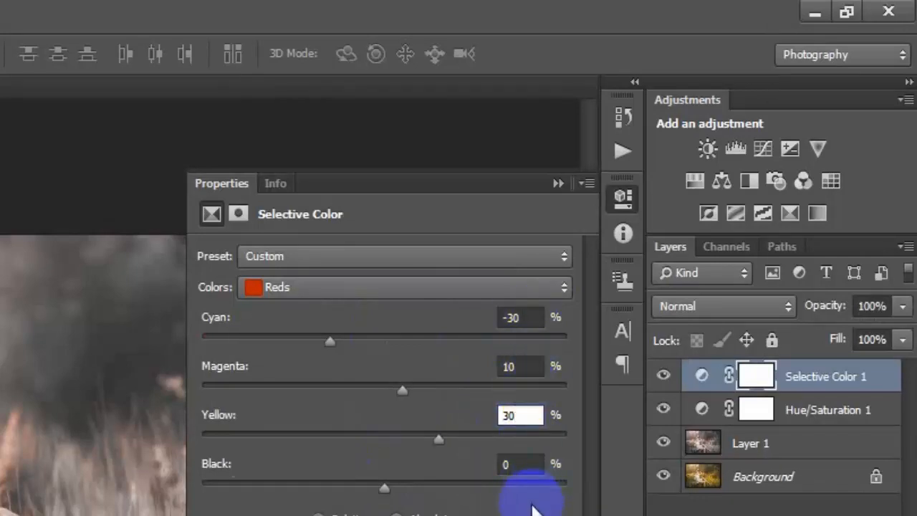
# - Set the Cyan amount of the Cyans range to +100% in the Selective Color adjustment
pyautogui.moveTo(514, 280); pyautogui.dragTo(387, 371)
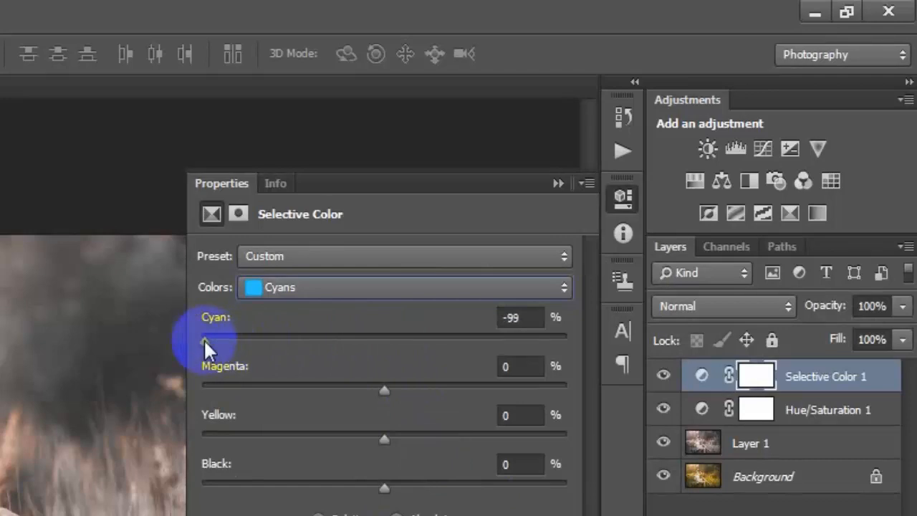
pyautogui.moveTo(203, 339); pyautogui.dragTo(578, 344)
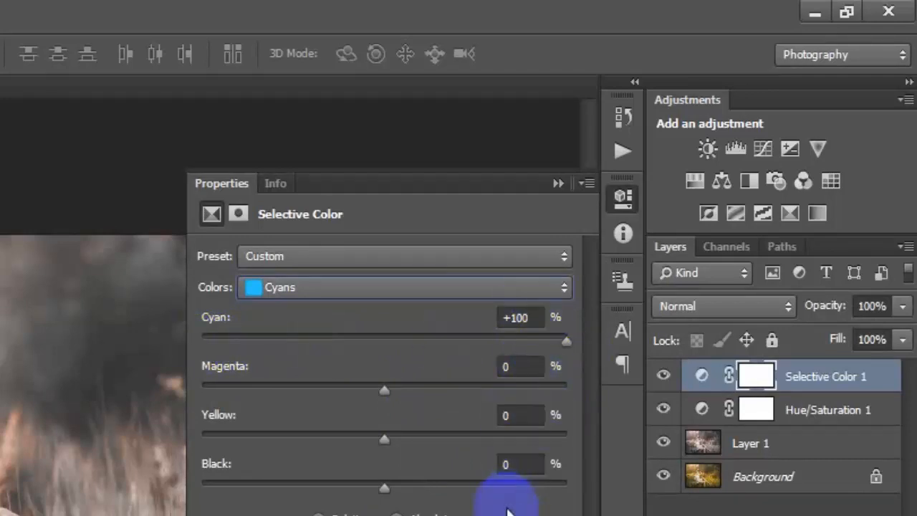
# - Set the Cyan amount of the Whites range to 20% in the Selective Color adjustment
pyautogui.click(506, 290)
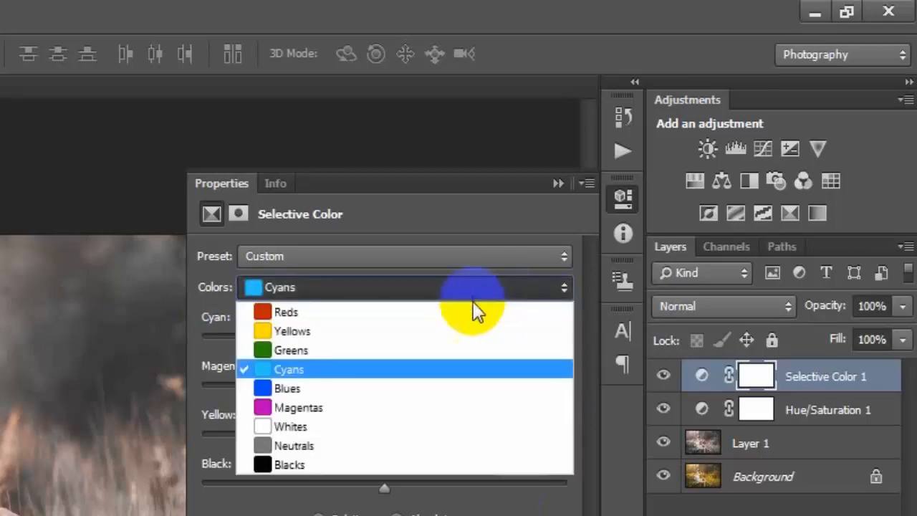
pyautogui.click(353, 428)
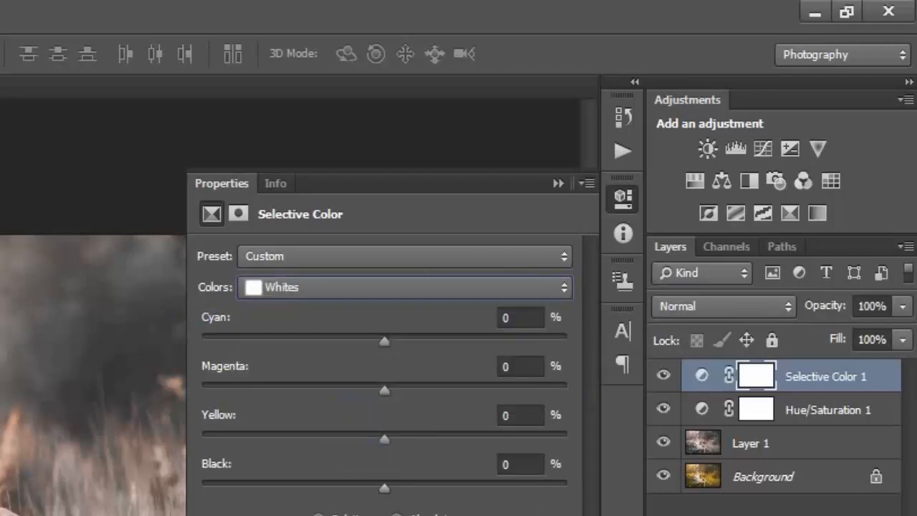
pyautogui.click(520, 317)
pyautogui.click(509, 318)
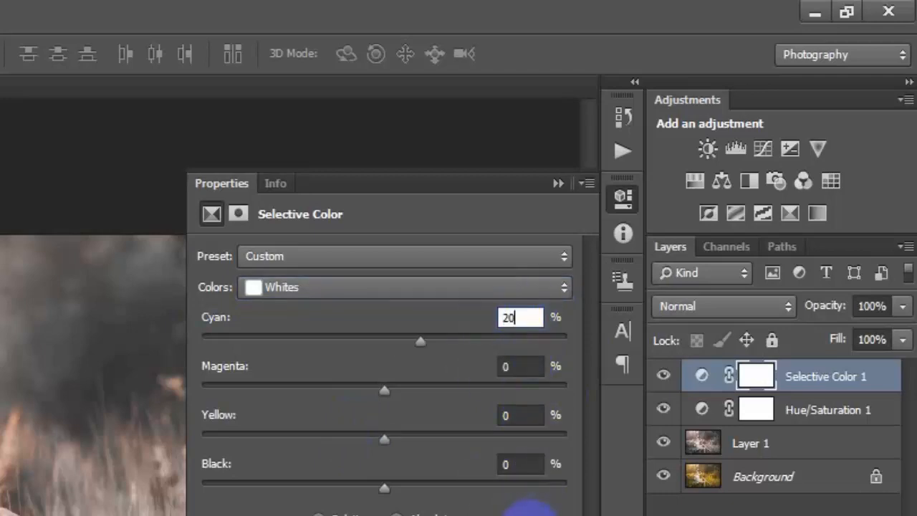
pyautogui.click(527, 317)
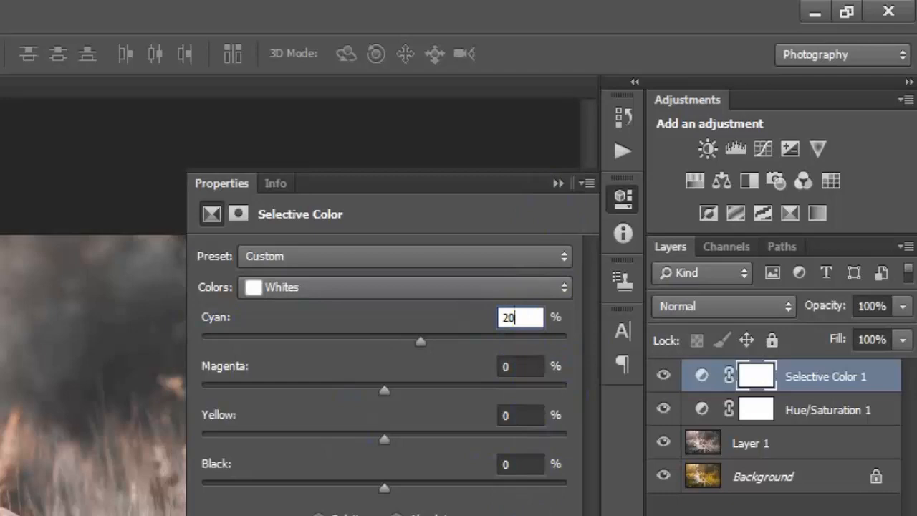
# - In the Selective Color adjustment, set the Neutrals to Cyan 5%, Magenta 5% and Black 10%
pyautogui.moveTo(502, 285); pyautogui.dragTo(405, 442)
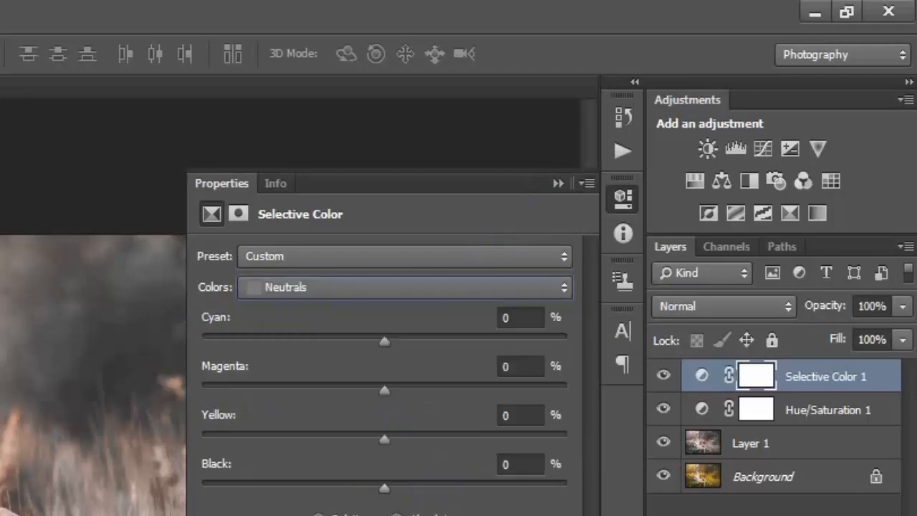
pyautogui.click(518, 318)
pyautogui.write('5')
pyautogui.click(523, 366)
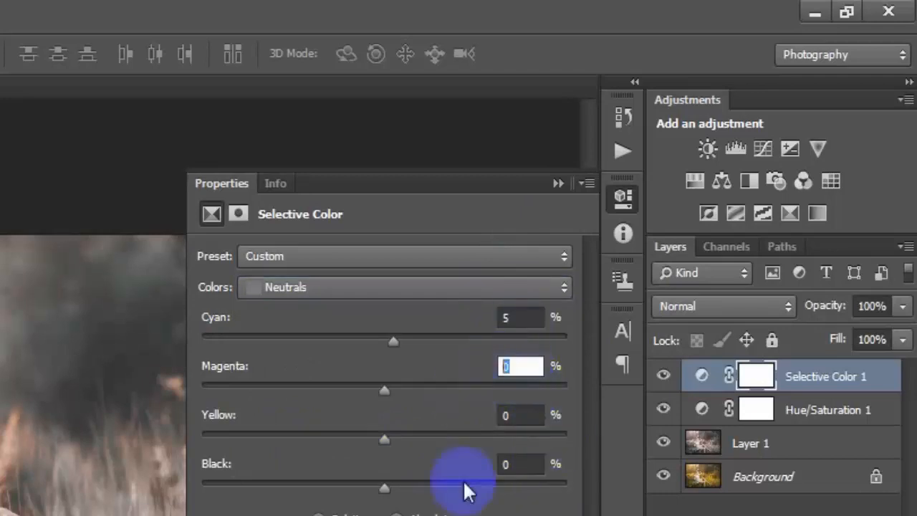
pyautogui.write('5')
pyautogui.click(529, 466)
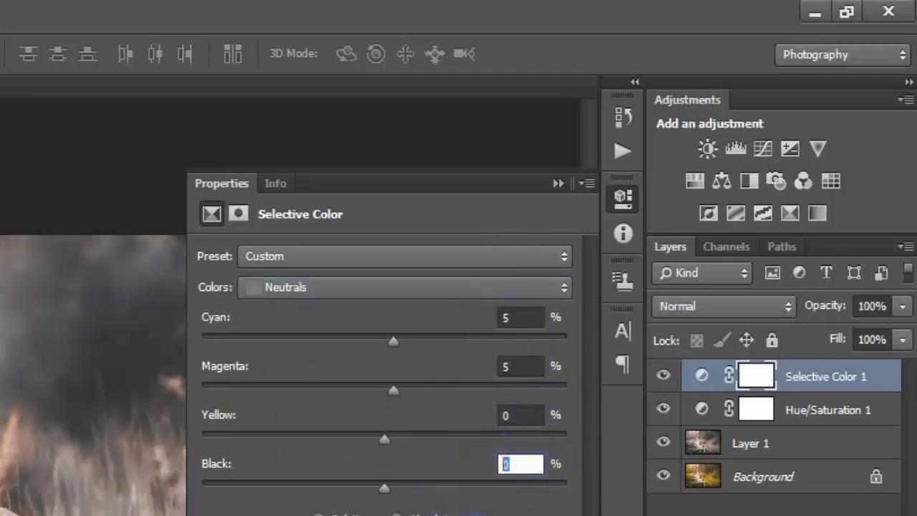
pyautogui.write('10')
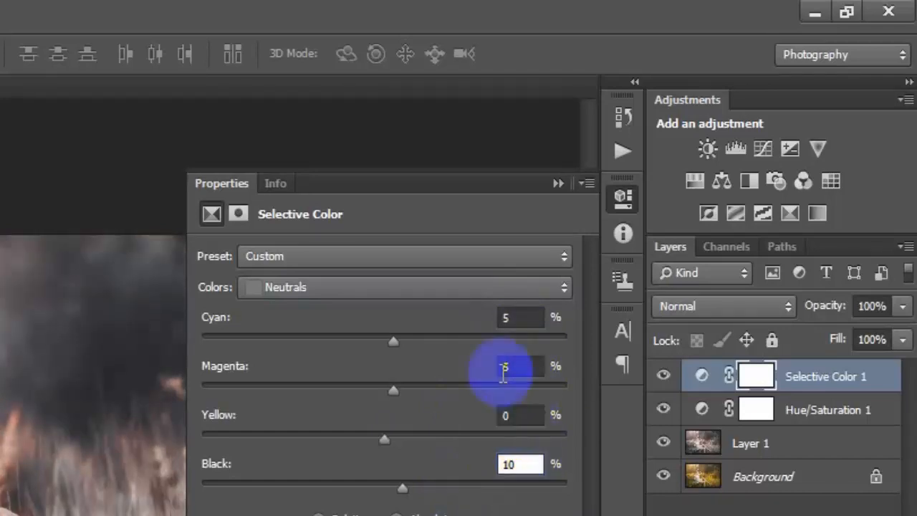
# - Set the Selective Color Blacks range to Cyan 50%, Magenta 50% and Yellow 50%, and collapse the adjustment's properties
pyautogui.click(485, 287)
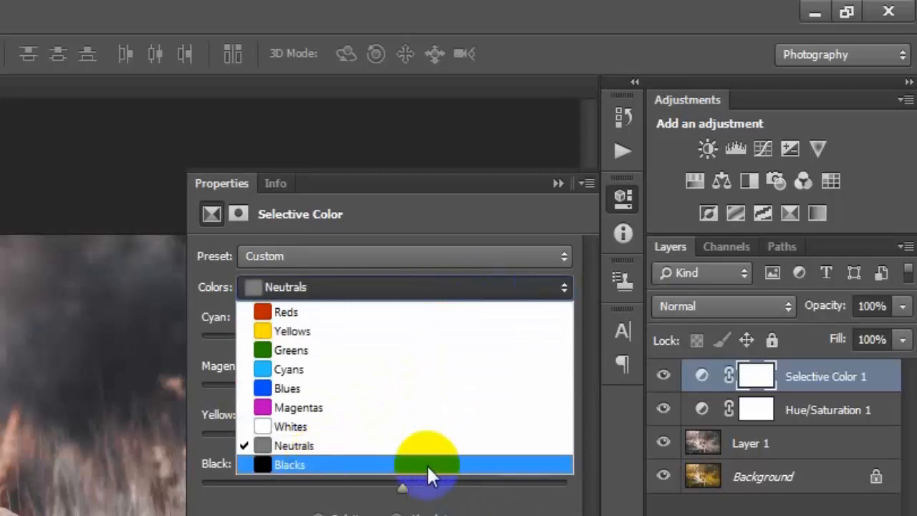
pyautogui.click(401, 465)
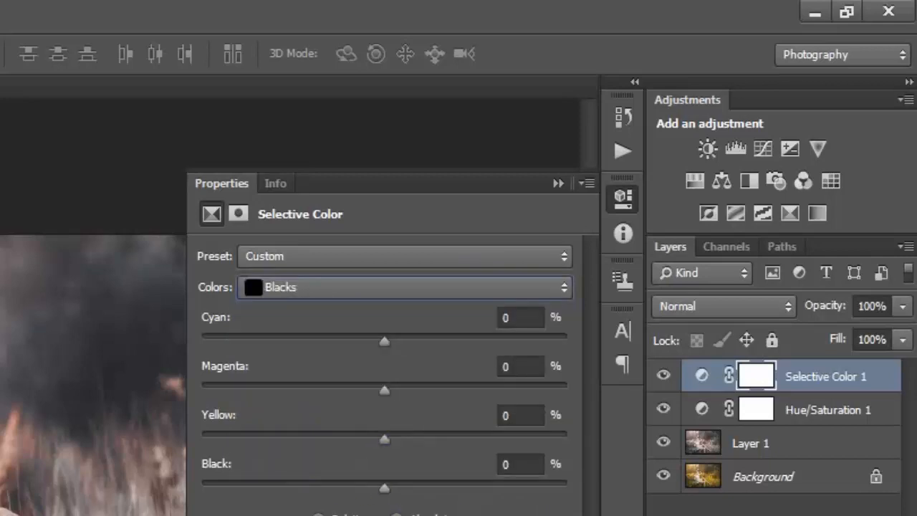
pyautogui.click(521, 318)
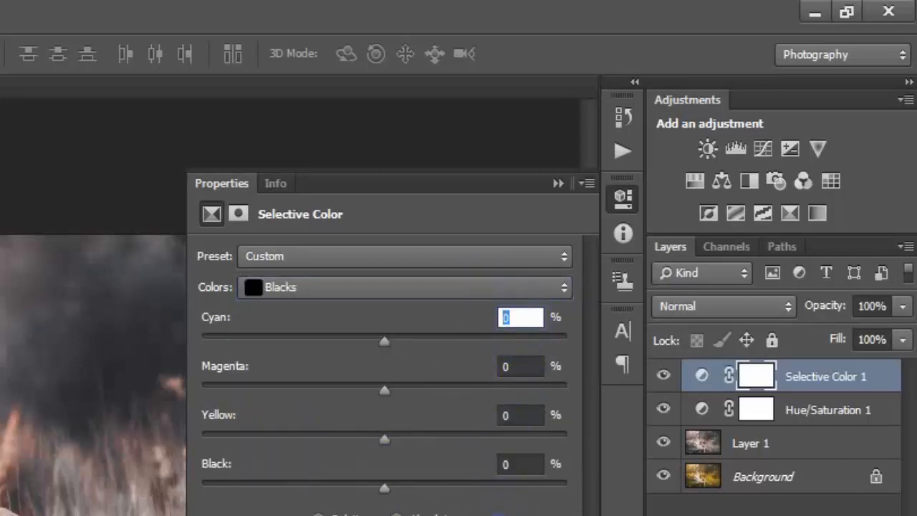
pyautogui.write('50')
pyautogui.click(519, 366)
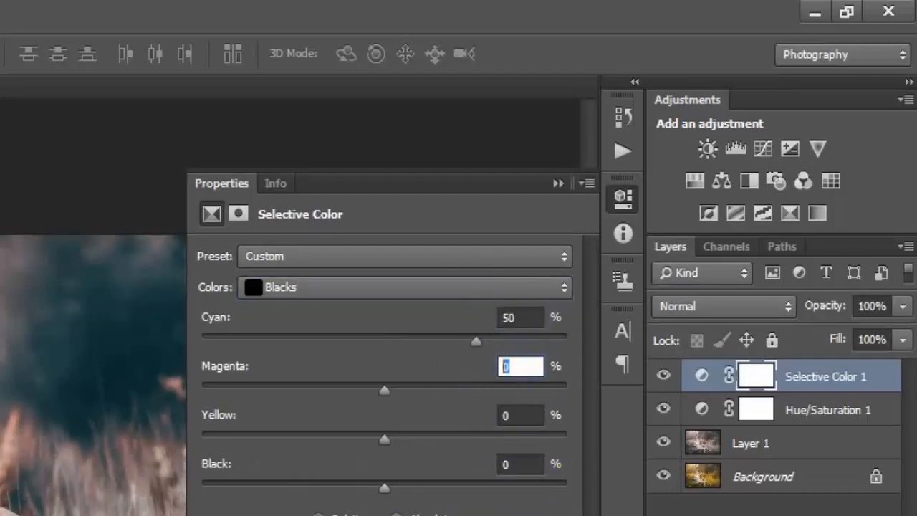
pyautogui.write('50')
pyautogui.click(522, 416)
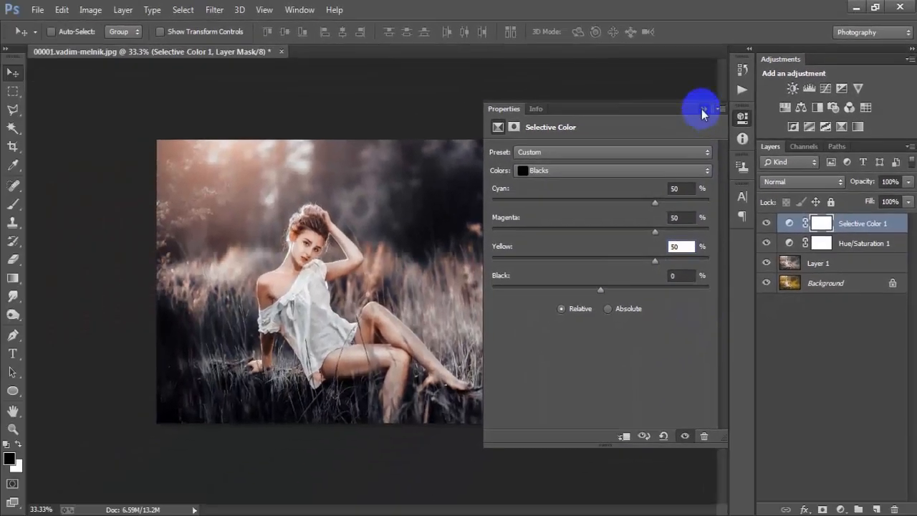
pyautogui.click(701, 109)
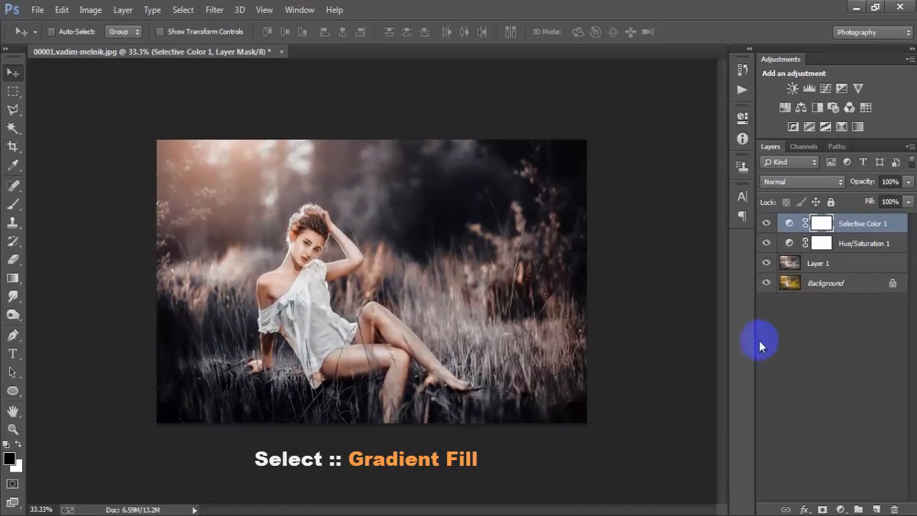
# - Add a Gradient Fill layer above Selective Color 1 using the black Color to Transparent gradient
pyautogui.click(839, 509)
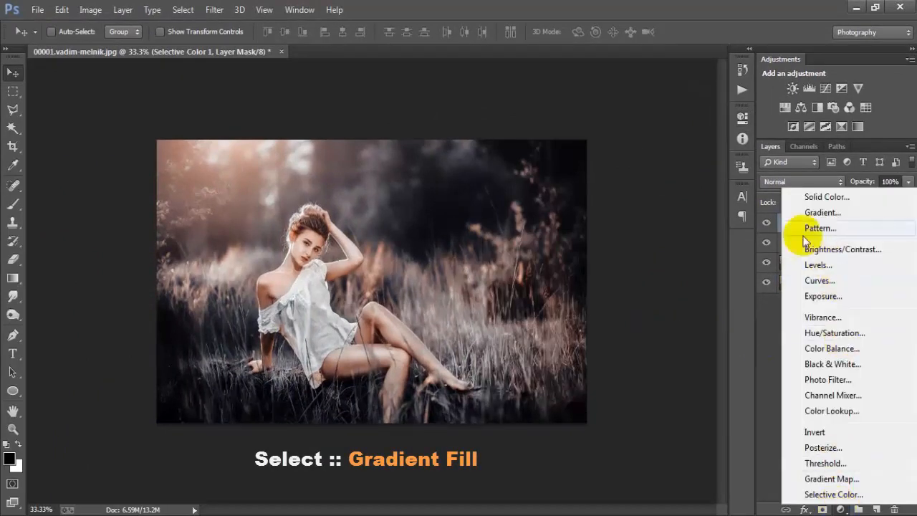
pyautogui.click(844, 215)
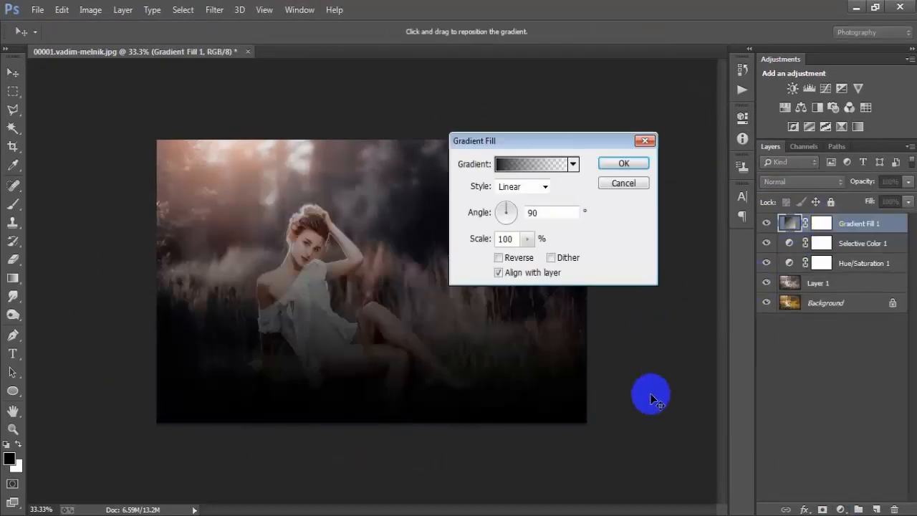
pyautogui.click(513, 165)
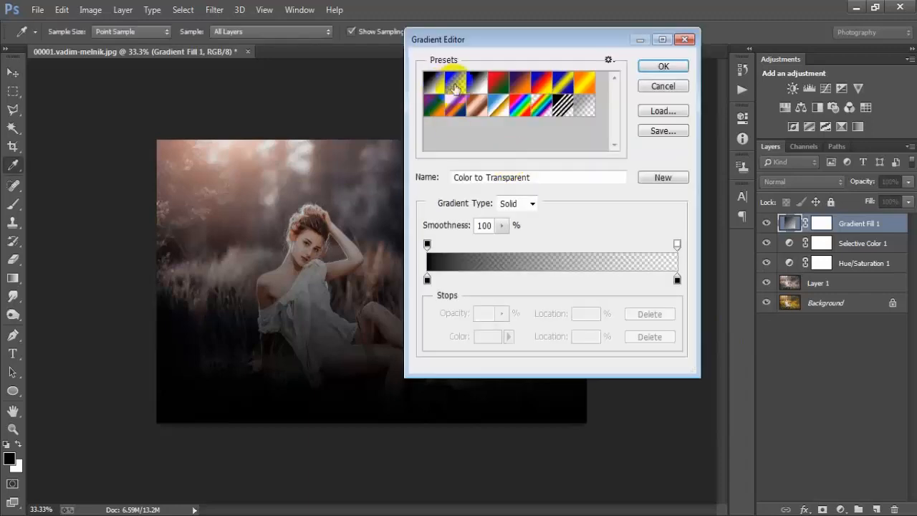
pyautogui.click(661, 67)
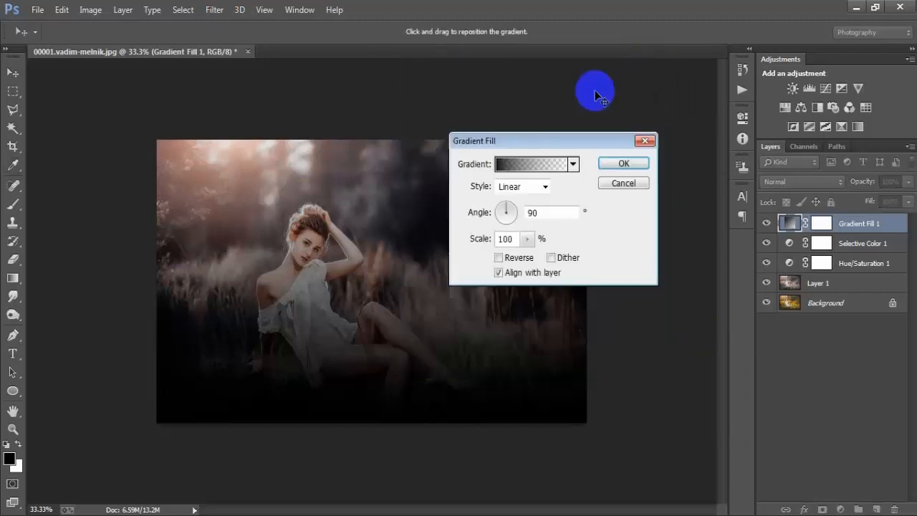
# - Make the gradient fill Radial and reversed, and move its clear center onto the woman's upper body
pyautogui.click(545, 187)
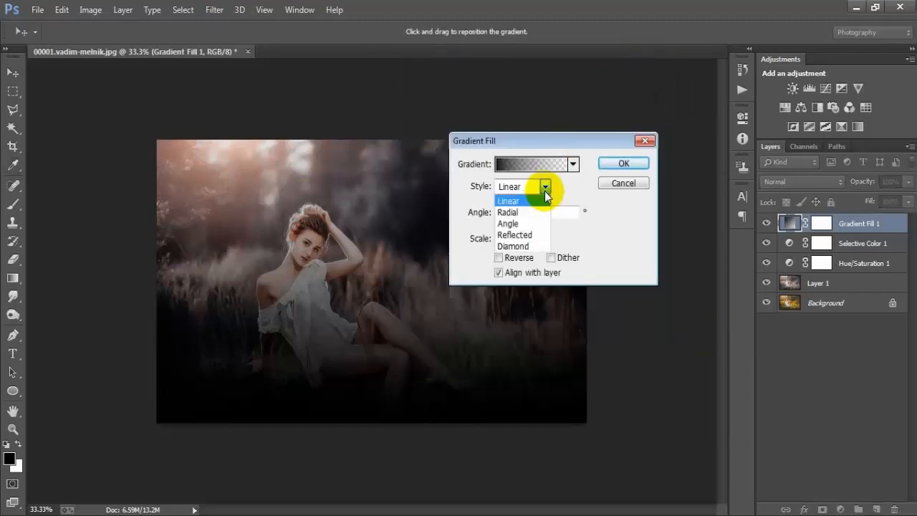
pyautogui.click(505, 206)
pyautogui.click(499, 258)
pyautogui.moveTo(379, 291); pyautogui.dragTo(332, 279)
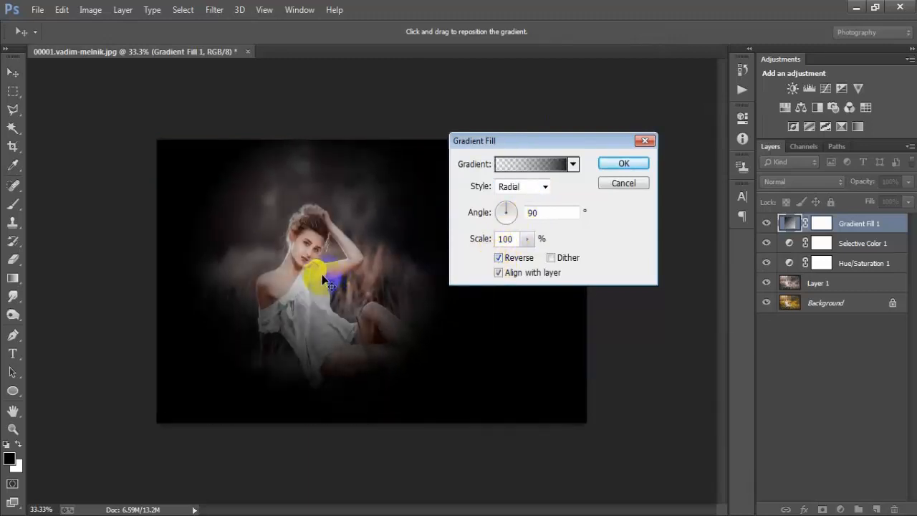
# - Set the gradient fill's angle to -57.53° and its scale to 318%, and apply it
pyautogui.doubleClick(549, 212)
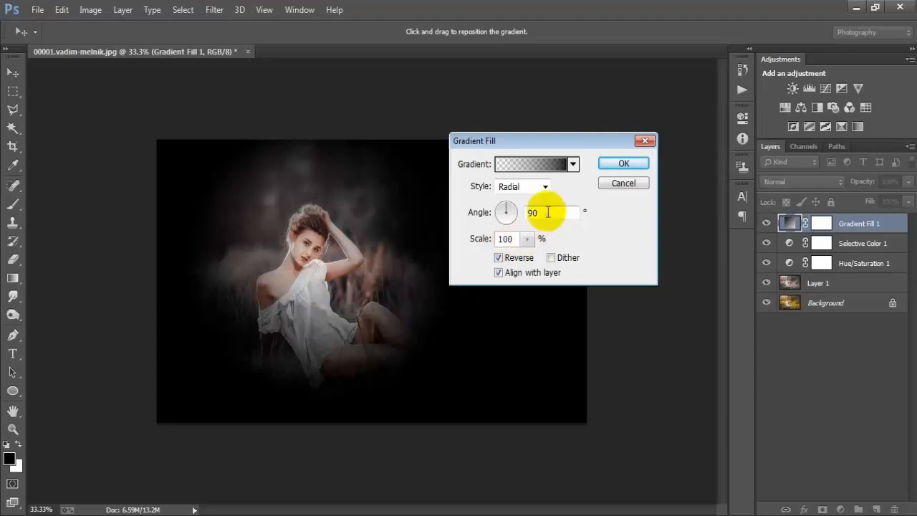
pyautogui.write('-57.53')
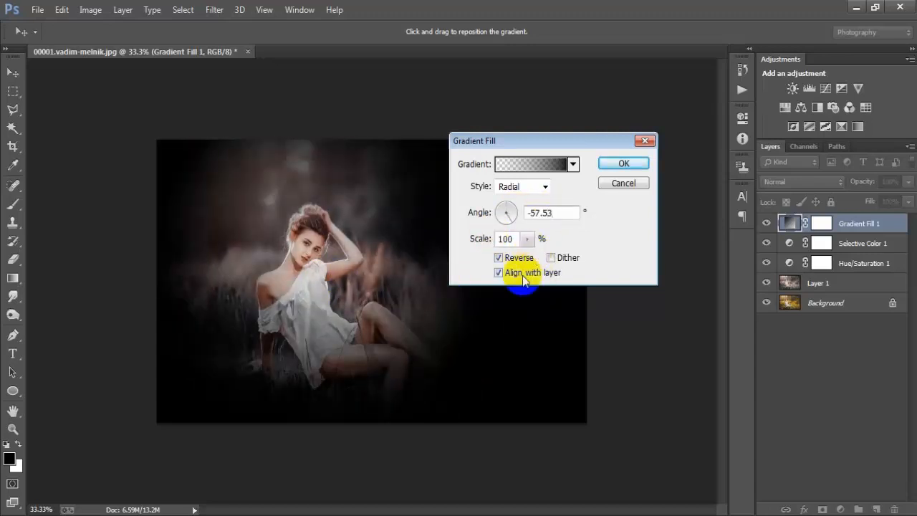
pyautogui.moveTo(518, 238); pyautogui.dragTo(478, 241)
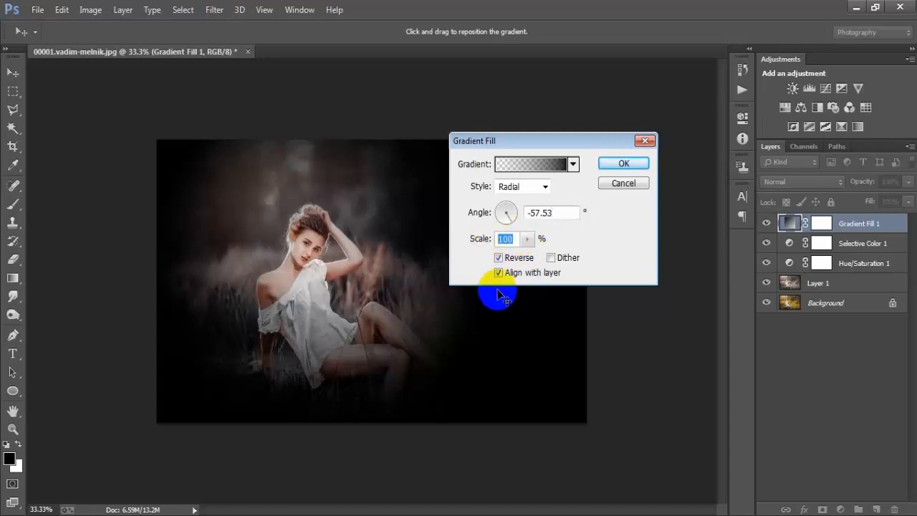
pyautogui.write('288')
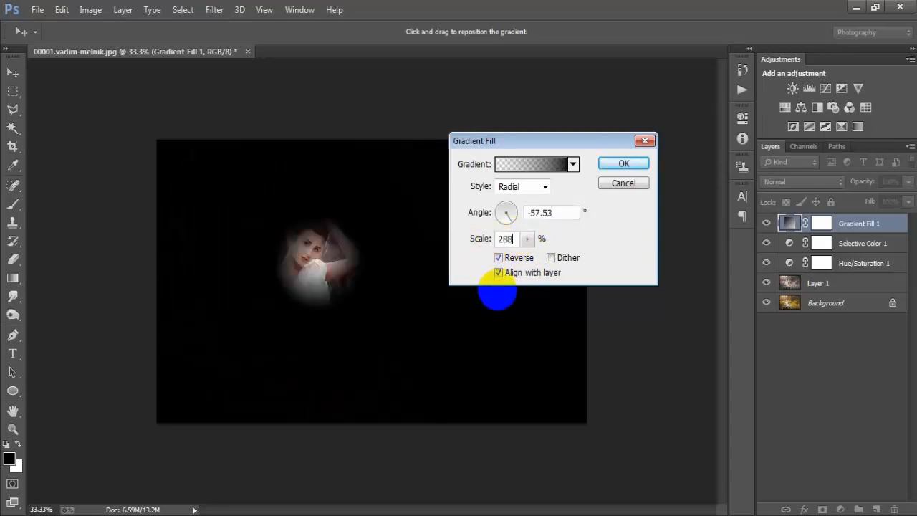
pyautogui.moveTo(561, 314); pyautogui.dragTo(559, 315)
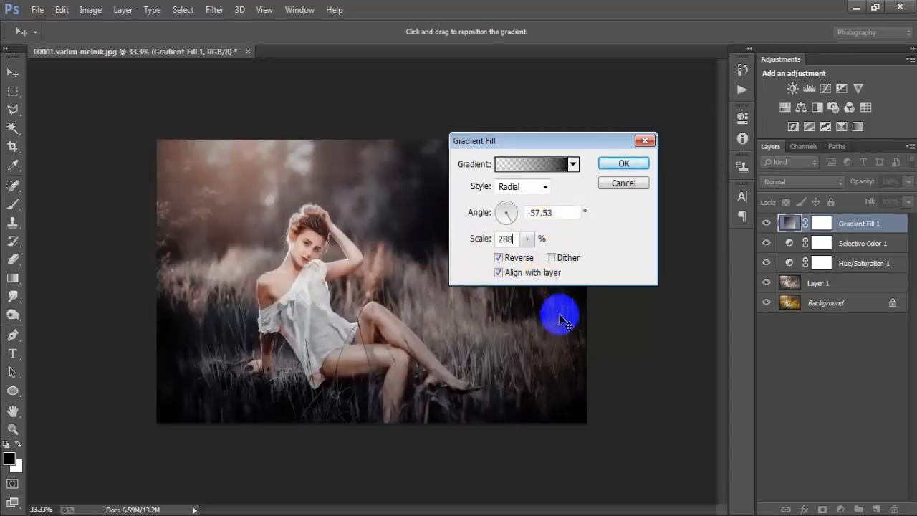
pyautogui.click(527, 239)
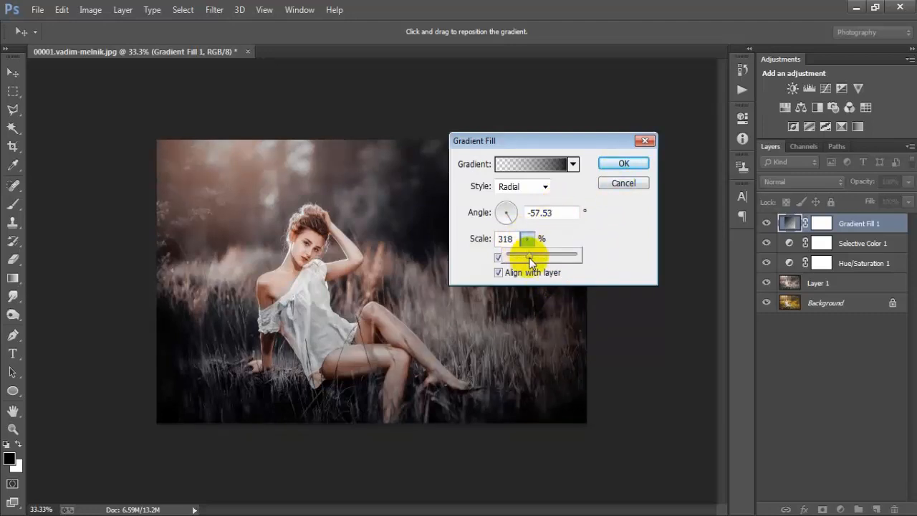
pyautogui.click(622, 165)
# - Toggle the Gradient Fill 1 layer's visibility to compare the photo with and without the vignette
pyautogui.click(767, 224)
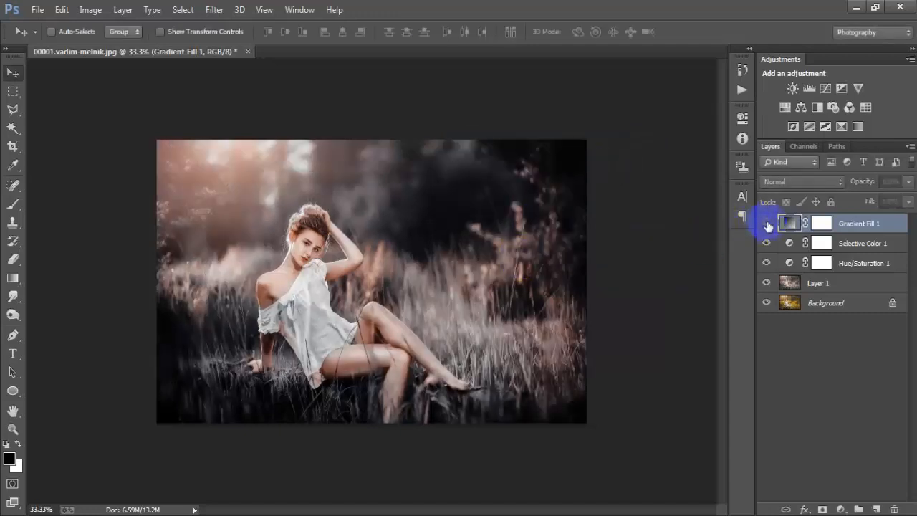
pyautogui.click(766, 223)
pyautogui.click(767, 223)
pyautogui.click(766, 223)
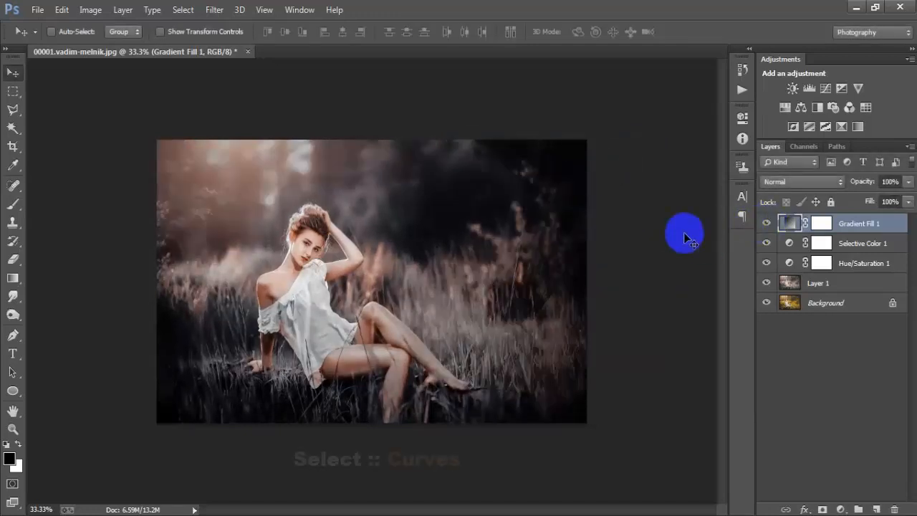
# - Add a Curves adjustment layer with a slightly raised black point, anchor points at the quarter and three-quarter tones, and the white point's output at 249
pyautogui.click(841, 507)
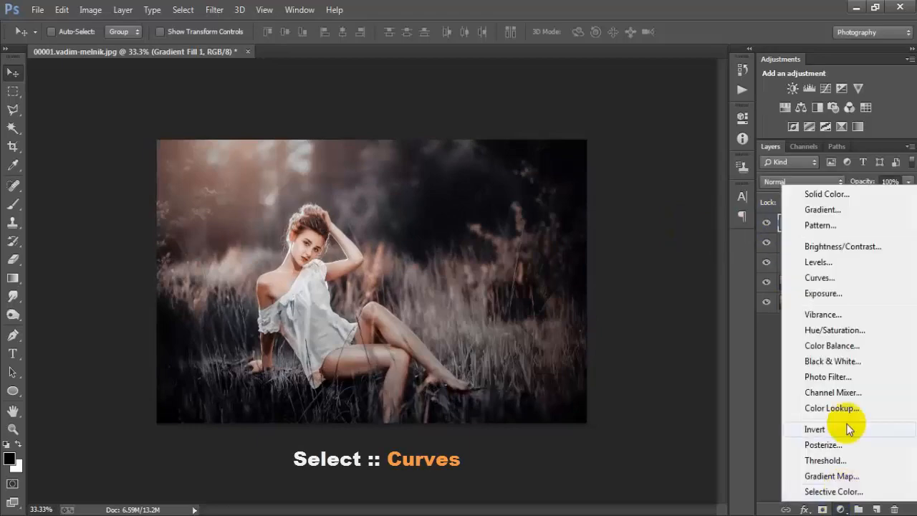
pyautogui.click(820, 278)
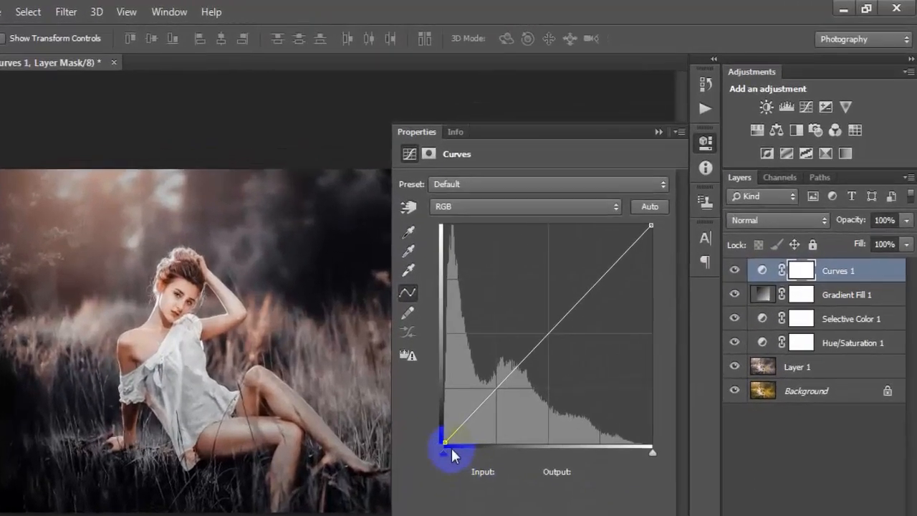
pyautogui.moveTo(440, 439); pyautogui.dragTo(449, 430)
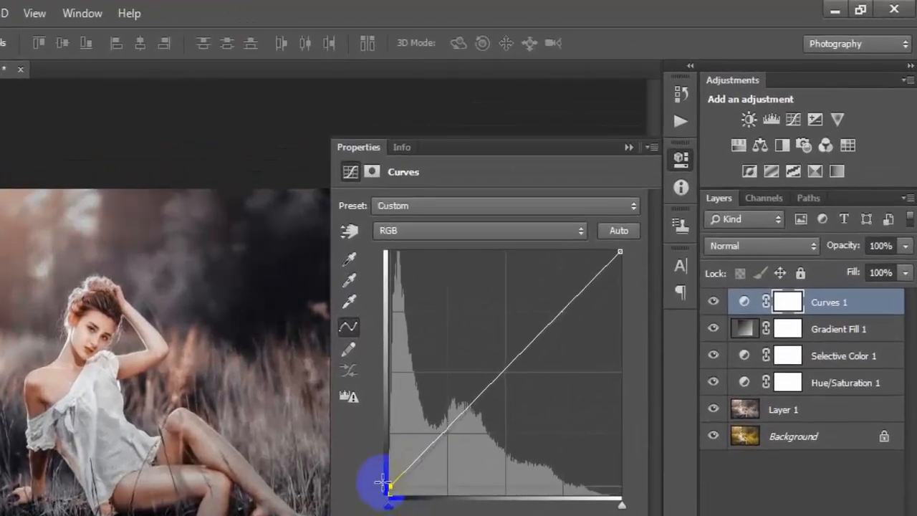
pyautogui.click(455, 422)
pyautogui.moveTo(566, 318); pyautogui.dragTo(563, 311)
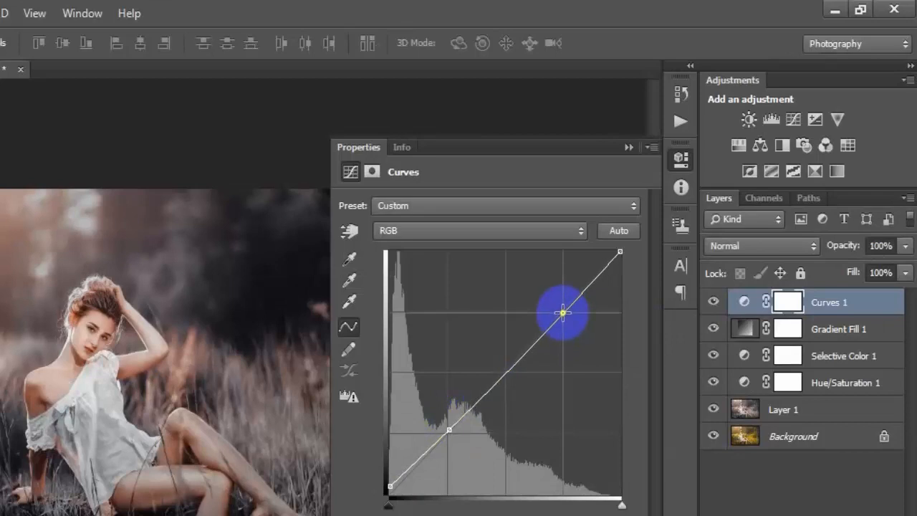
pyautogui.click(618, 255)
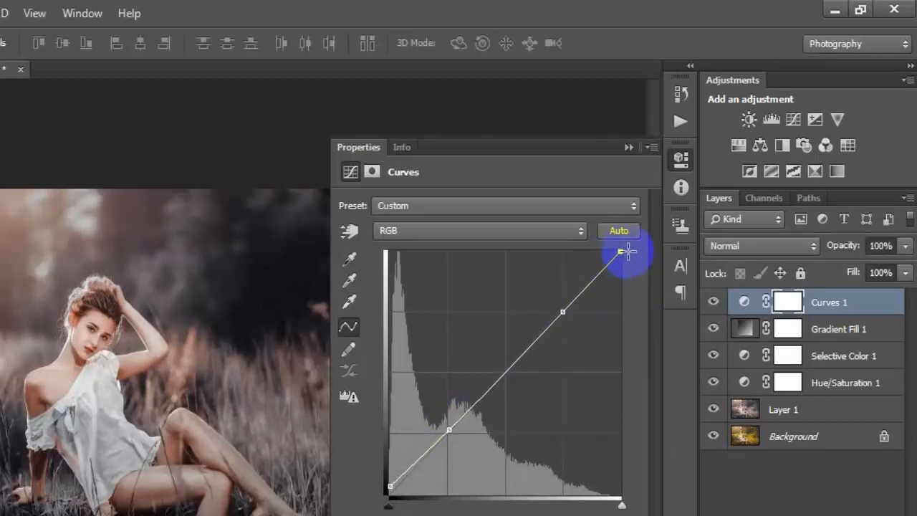
pyautogui.moveTo(628, 251)
pyautogui.mouseDown()
pyautogui.moveTo(637, 257)
pyautogui.moveTo(618, 260)
pyautogui.mouseUp()
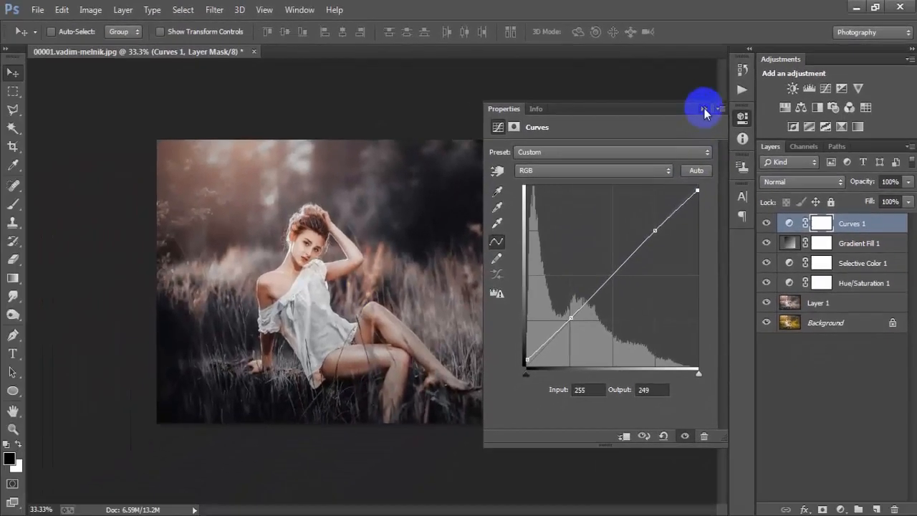
pyautogui.click(704, 109)
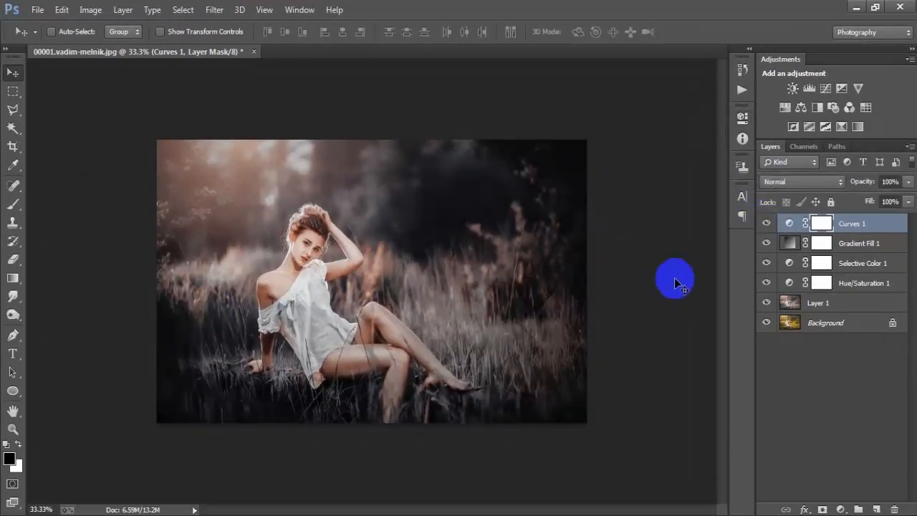
# - Enlarge the image to 50% and repeatedly isolate the Background layer to compare the original photo with the graded result
pyautogui.hotkey('ctrl', '+')
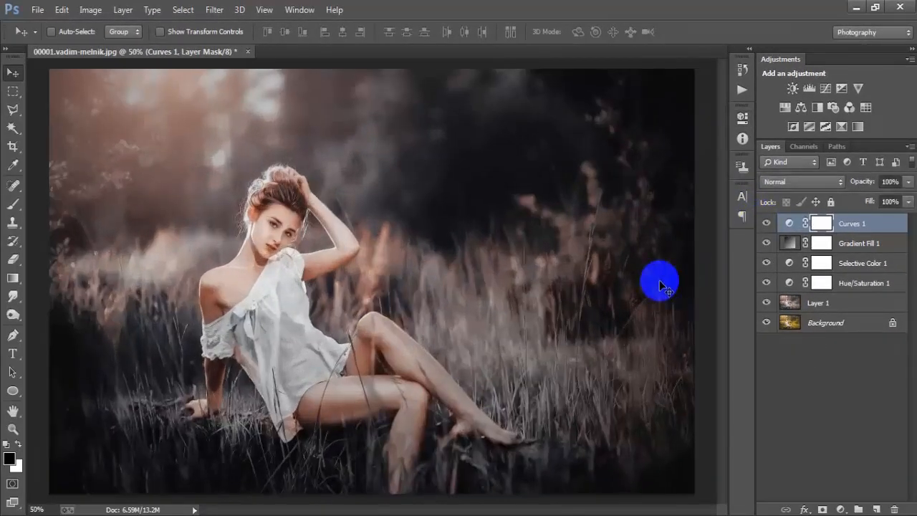
pyautogui.keyDown('alt'); pyautogui.click(767, 324); pyautogui.keyUp('alt')
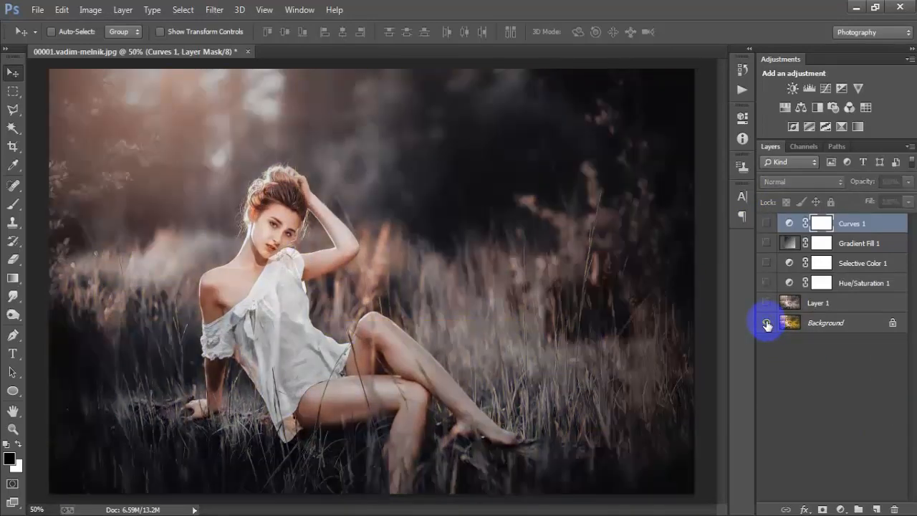
pyautogui.keyDown('alt'); pyautogui.click(767, 324); pyautogui.keyUp('alt')
pyautogui.keyDown('alt'); pyautogui.click(767, 323); pyautogui.keyUp('alt')
pyautogui.keyDown('alt'); pyautogui.click(767, 324); pyautogui.keyUp('alt')
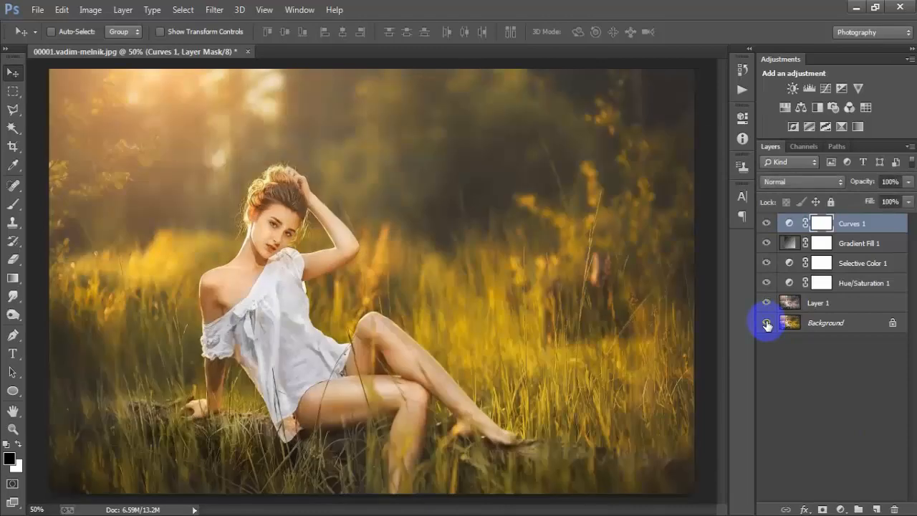
pyautogui.keyDown('alt'); pyautogui.click(767, 324); pyautogui.keyUp('alt')
pyautogui.keyDown('alt'); pyautogui.click(766, 324); pyautogui.keyUp('alt')
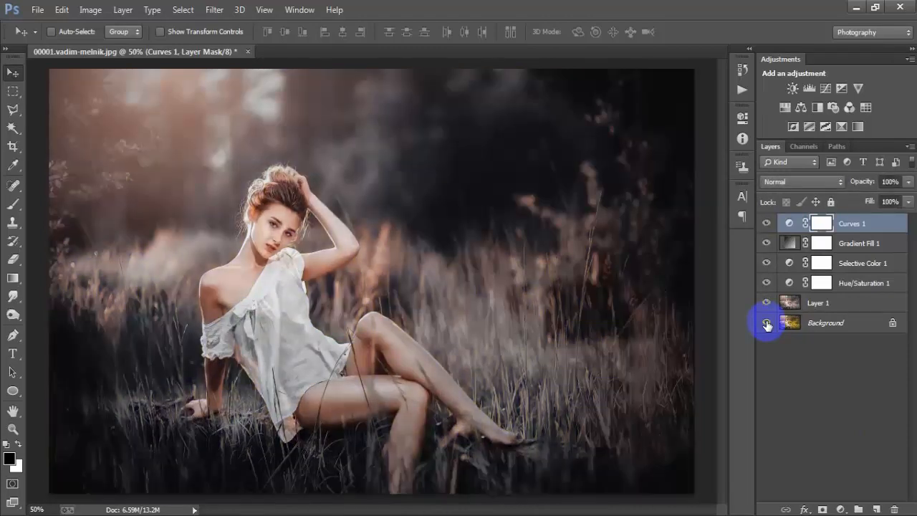
pyautogui.keyDown('alt'); pyautogui.click(767, 324); pyautogui.keyUp('alt')
pyautogui.keyDown('alt'); pyautogui.click(767, 324); pyautogui.keyUp('alt')
pyautogui.keyDown('alt'); pyautogui.click(767, 324); pyautogui.keyUp('alt')
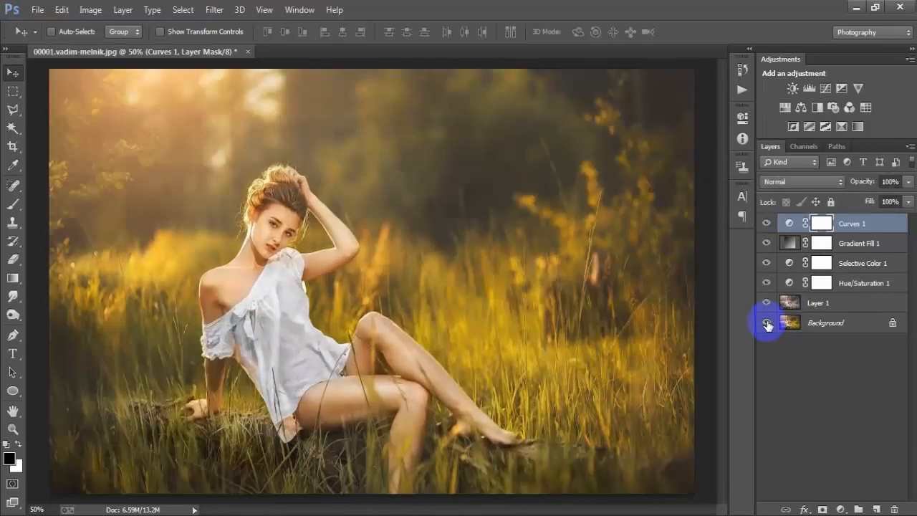